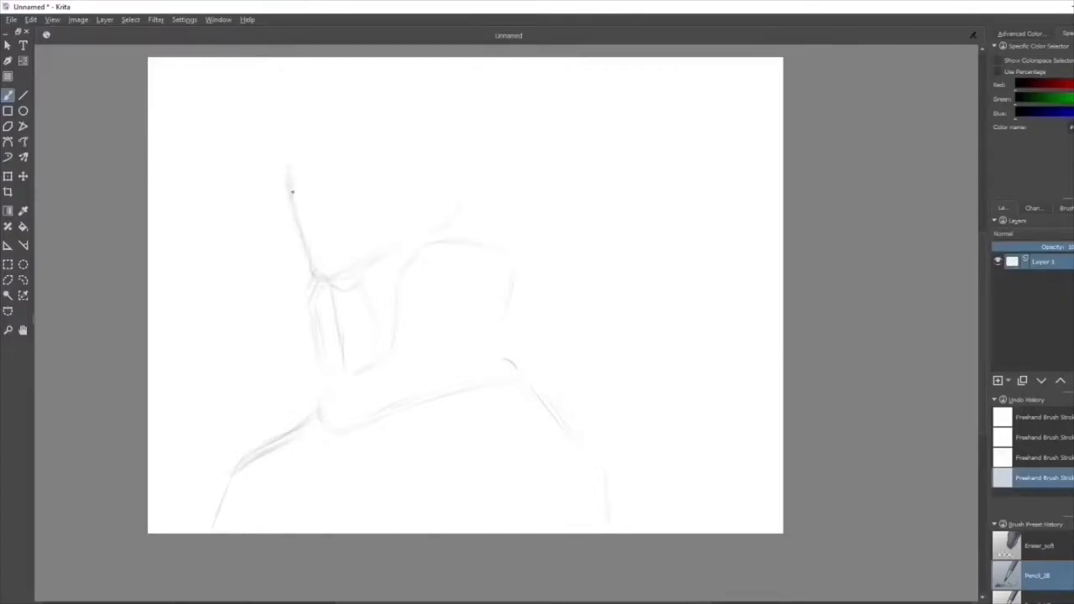
# Sketch and darken the neck, collar and left shoulder lines with the Pencil brush
pyautogui.moveTo(332, 289); pyautogui.dragTo(344, 363)
pyautogui.moveTo(326, 306); pyautogui.dragTo(327, 359)
pyautogui.moveTo(324, 390); pyautogui.dragTo(319, 411)
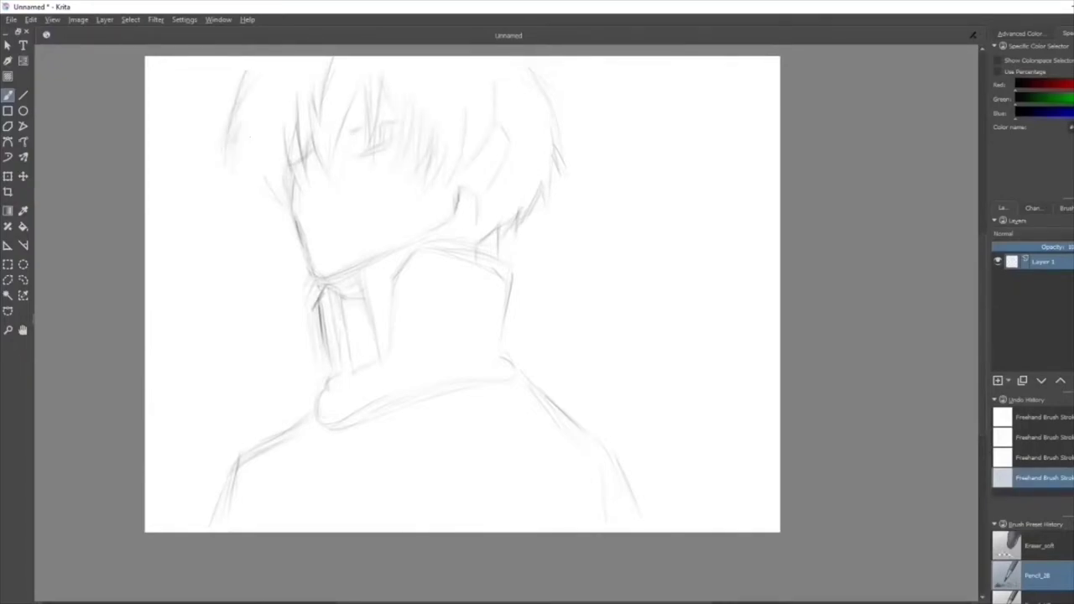
pyautogui.moveTo(392, 270); pyautogui.dragTo(382, 336)
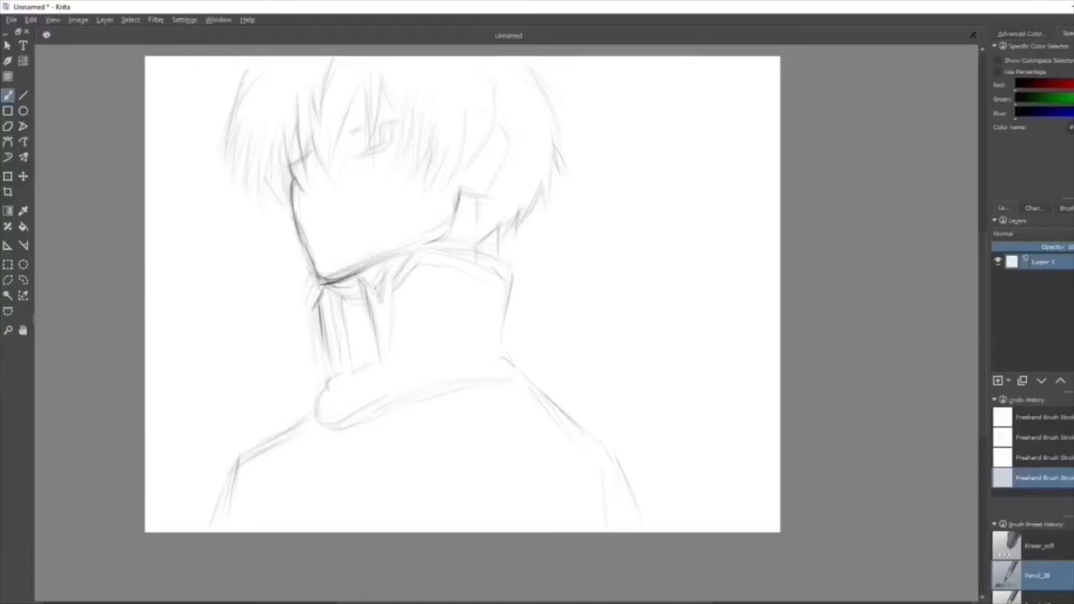
pyautogui.moveTo(319, 282); pyautogui.dragTo(436, 243)
pyautogui.moveTo(509, 269); pyautogui.dragTo(500, 357)
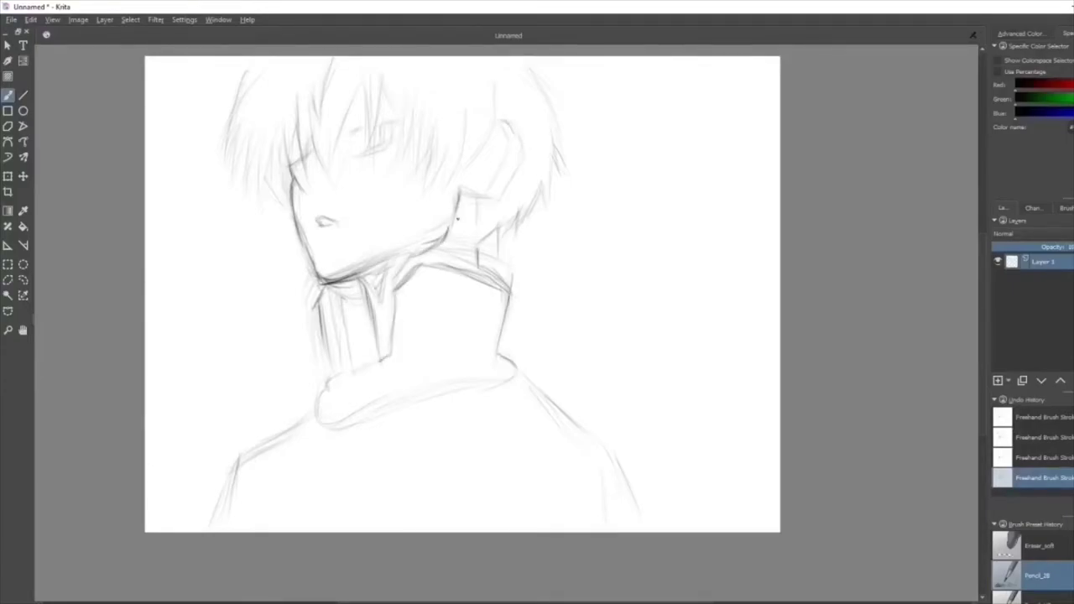
pyautogui.moveTo(307, 411); pyautogui.dragTo(238, 460)
pyautogui.moveTo(253, 452); pyautogui.dragTo(245, 522)
pyautogui.moveTo(284, 433); pyautogui.dragTo(266, 525)
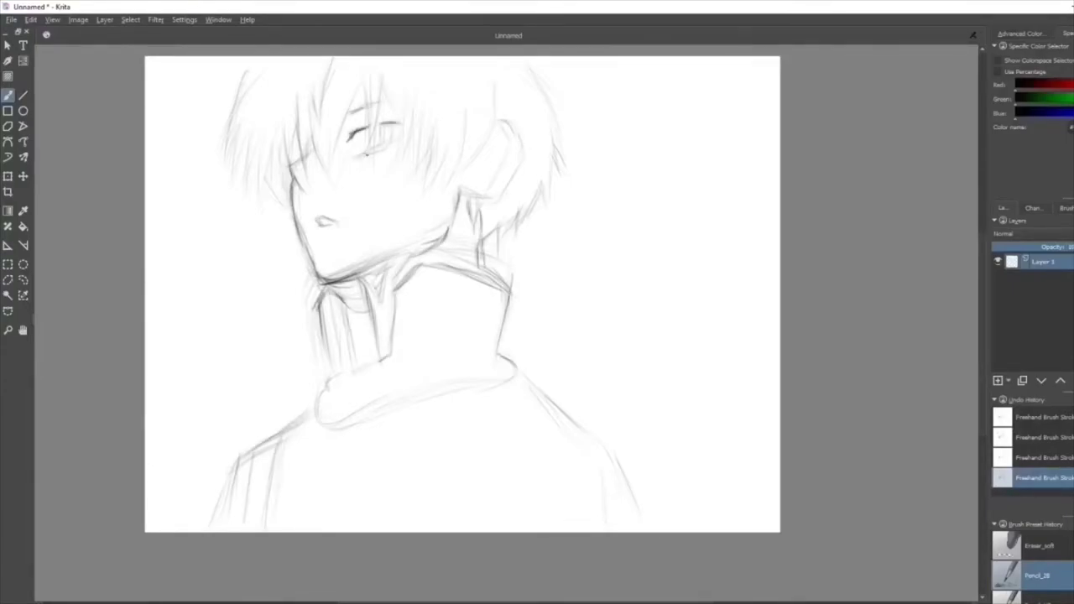
# Add a darker hair line, right torso folds and right shoulder lines
pyautogui.moveTo(353, 134); pyautogui.dragTo(332, 172)
pyautogui.moveTo(529, 388); pyautogui.dragTo(432, 504)
pyautogui.moveTo(520, 445); pyautogui.dragTo(486, 520)
pyautogui.moveTo(613, 453); pyautogui.dragTo(663, 530)
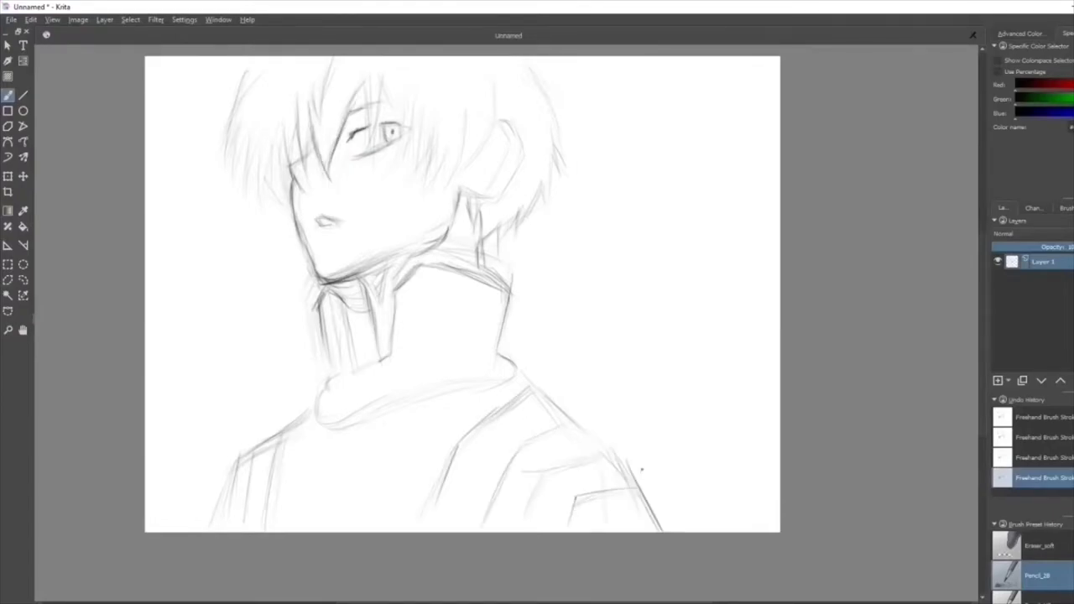
pyautogui.moveTo(537, 67); pyautogui.dragTo(561, 164)
pyautogui.moveTo(500, 384); pyautogui.dragTo(390, 408)
# Darken the bangs, side hair strands and right hair edge, and refine the eye lines
pyautogui.moveTo(385, 79)
pyautogui.mouseDown()
pyautogui.moveTo(416, 155)
pyautogui.moveTo(450, 192)
pyautogui.mouseUp()
pyautogui.moveTo(503, 76); pyautogui.dragTo(441, 188)
pyautogui.moveTo(277, 122); pyautogui.dragTo(240, 209)
pyautogui.moveTo(269, 67); pyautogui.dragTo(227, 176)
pyautogui.moveTo(556, 92); pyautogui.dragTo(561, 180)
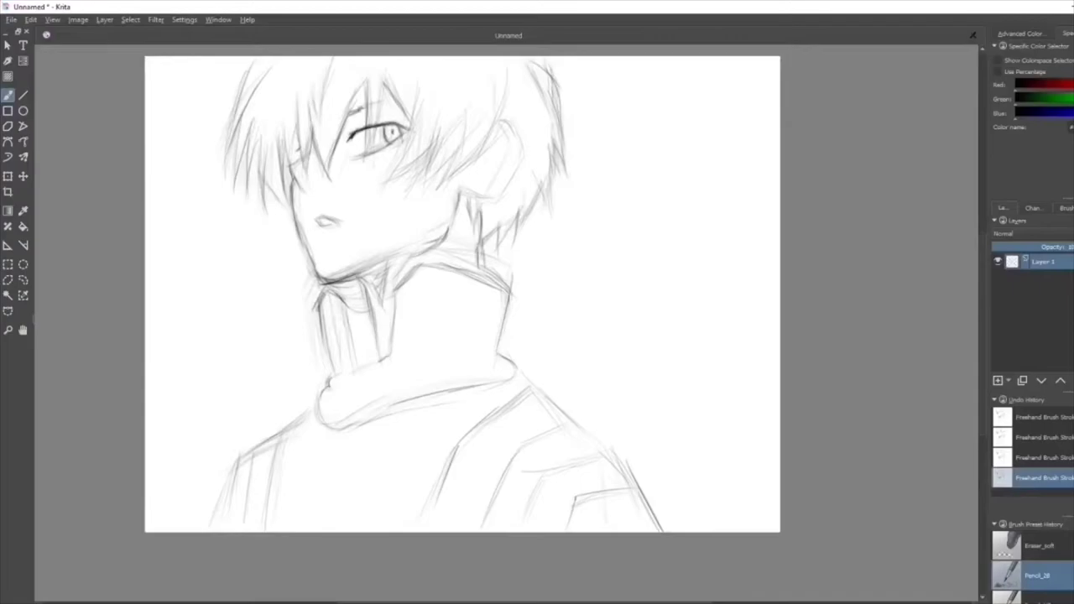
pyautogui.moveTo(348, 118); pyautogui.dragTo(393, 100)
# Strengthen the left shoulder, extend the collar line and add right torso lines
pyautogui.moveTo(312, 411); pyautogui.dragTo(220, 503)
pyautogui.moveTo(521, 375); pyautogui.dragTo(310, 424)
pyautogui.moveTo(522, 382); pyautogui.dragTo(427, 507)
pyautogui.moveTo(334, 307); pyautogui.dragTo(316, 371)
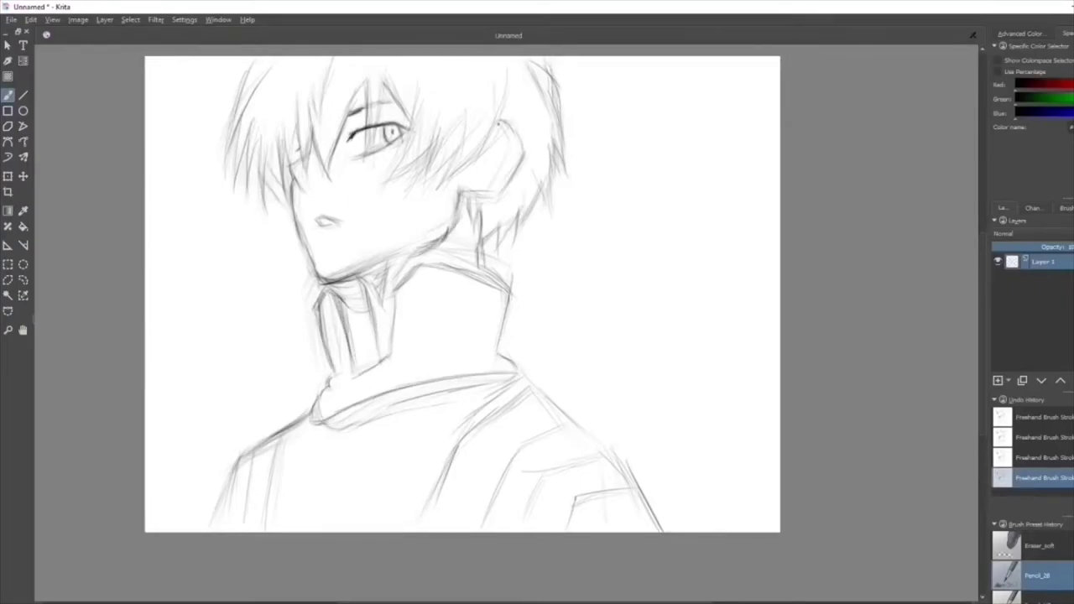
# Sketch the ear and mouth, firm up the collar, and erase stray collar lines with Eraser_hard
pyautogui.moveTo(507, 88); pyautogui.dragTo(460, 180)
pyautogui.moveTo(495, 153); pyautogui.dragTo(472, 191)
pyautogui.moveTo(319, 223); pyautogui.dragTo(338, 223)
pyautogui.moveTo(311, 415); pyautogui.dragTo(428, 384)
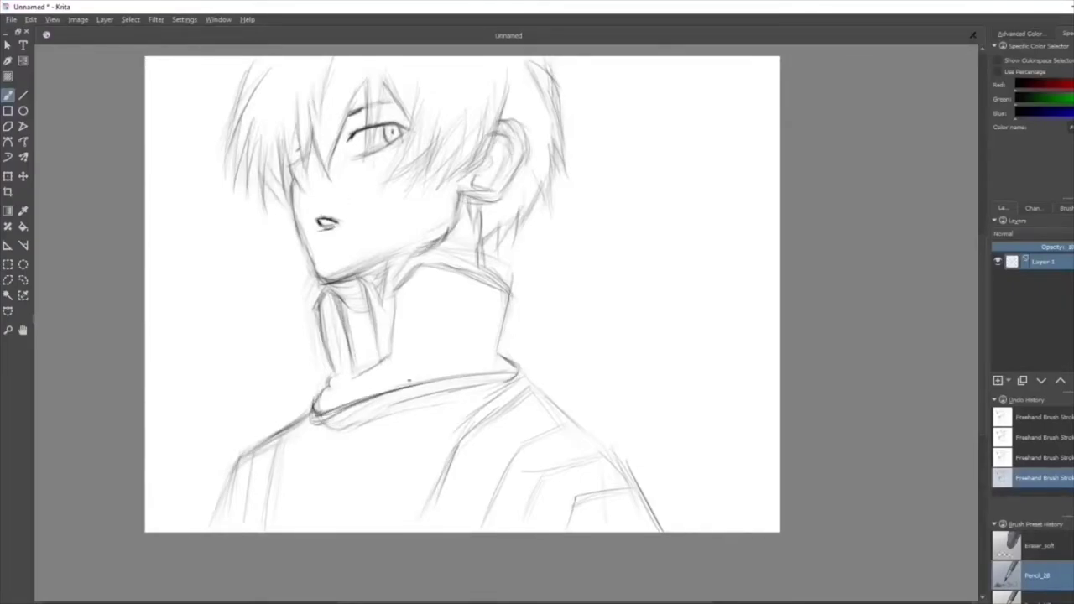
pyautogui.moveTo(416, 266); pyautogui.dragTo(528, 281)
pyautogui.moveTo(508, 290); pyautogui.dragTo(501, 361)
pyautogui.moveTo(428, 265)
pyautogui.mouseDown()
pyautogui.moveTo(512, 294)
pyautogui.moveTo(488, 262)
pyautogui.mouseUp()
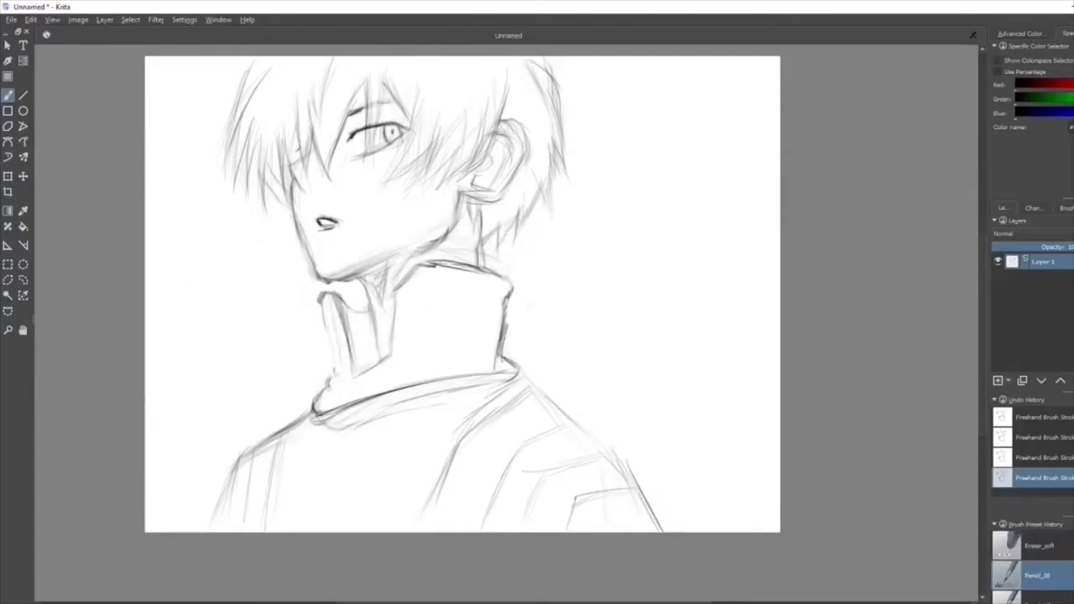
# Switch to red ink and paint a red streak across the upper hair, widening it rightward
pyautogui.moveTo(452, 475); pyautogui.dragTo(544, 414)
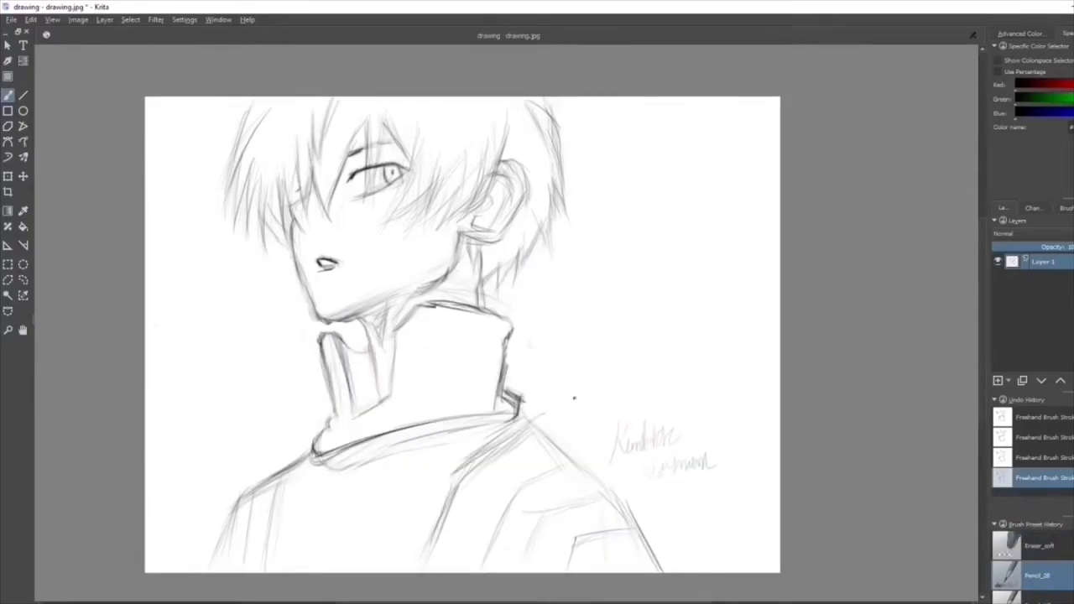
pyautogui.rightClick(264, 355)
pyautogui.moveTo(168, 233); pyautogui.dragTo(166, 267)
pyautogui.moveTo(210, 273); pyautogui.dragTo(193, 304)
pyautogui.moveTo(233, 359); pyautogui.dragTo(238, 405)
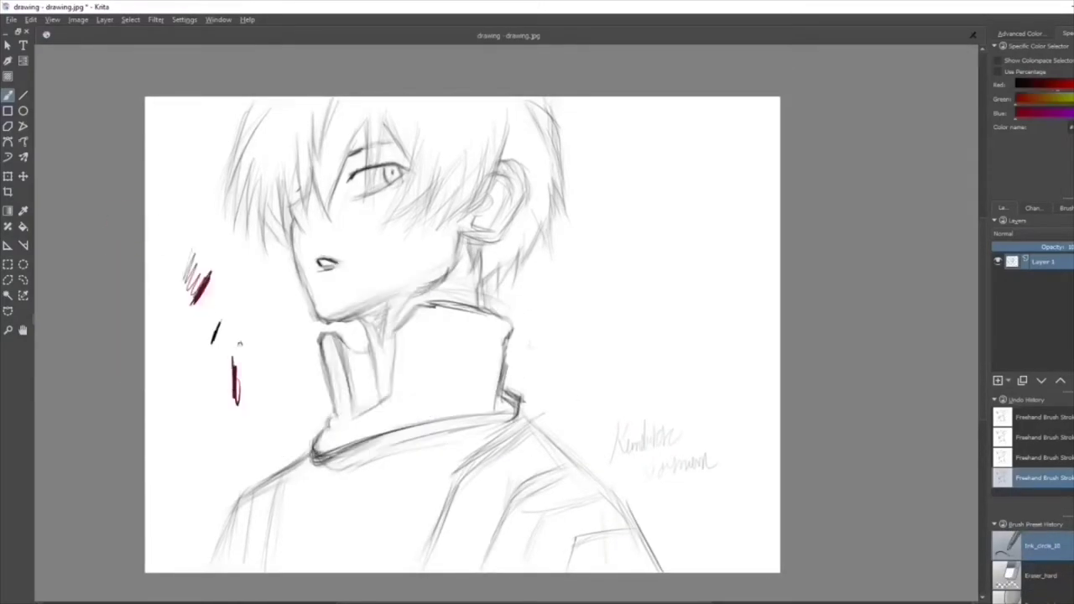
pyautogui.moveTo(314, 150); pyautogui.dragTo(318, 195)
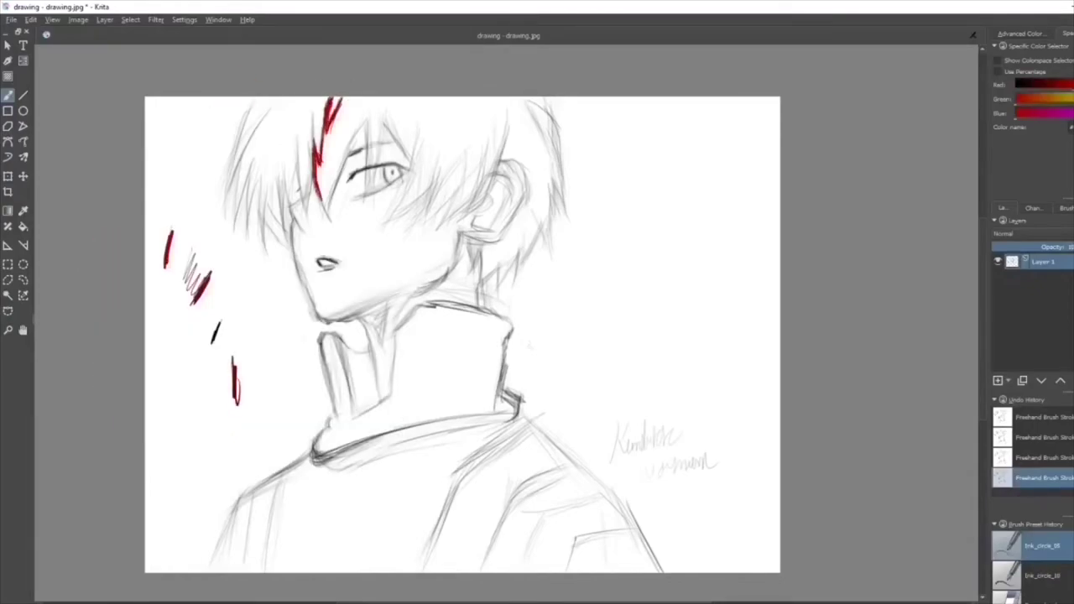
pyautogui.moveTo(333, 99)
pyautogui.mouseDown()
pyautogui.moveTo(320, 210)
pyautogui.moveTo(340, 152)
pyautogui.mouseUp()
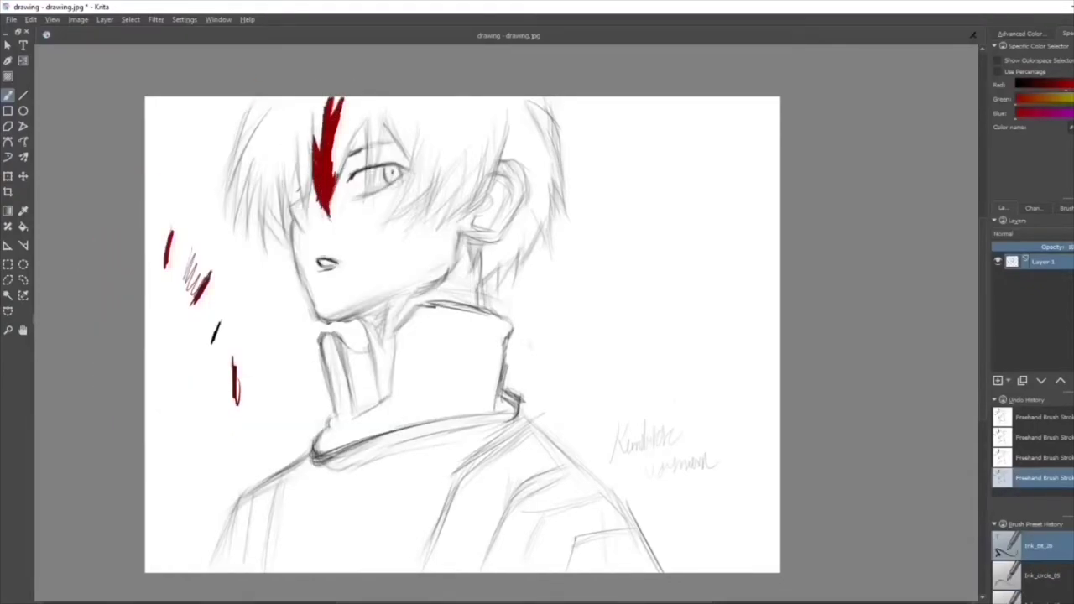
pyautogui.moveTo(368, 101)
pyautogui.mouseDown()
pyautogui.moveTo(332, 202)
pyautogui.moveTo(372, 172)
pyautogui.mouseUp()
pyautogui.moveTo(420, 102); pyautogui.dragTo(428, 155)
# Use a finer ink brush to ink dark strands right of the eye and the ear outline
pyautogui.rightClick(348, 228)
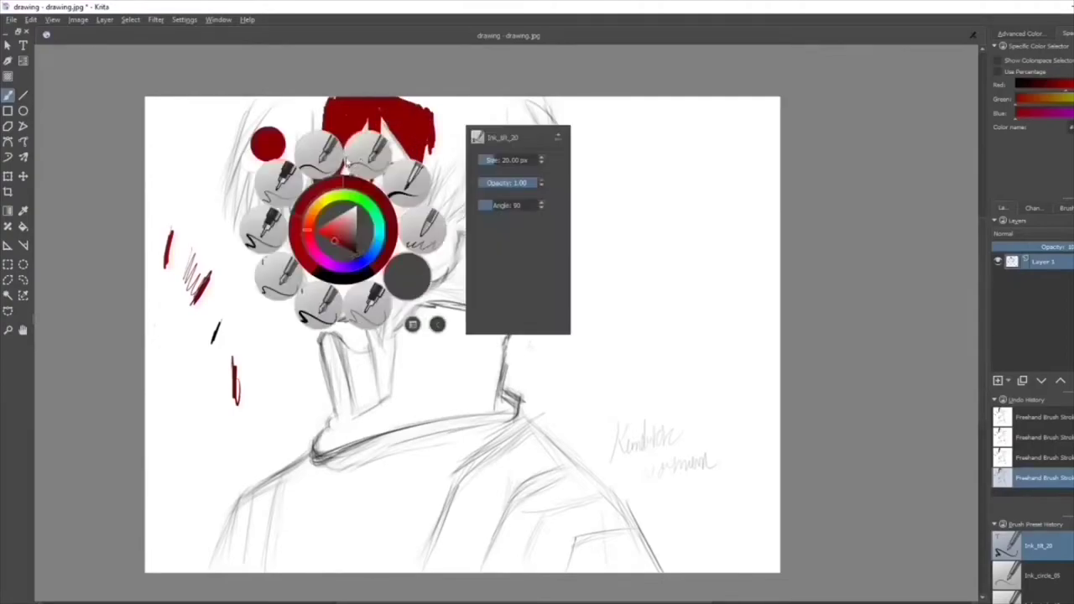
pyautogui.click(269, 228)
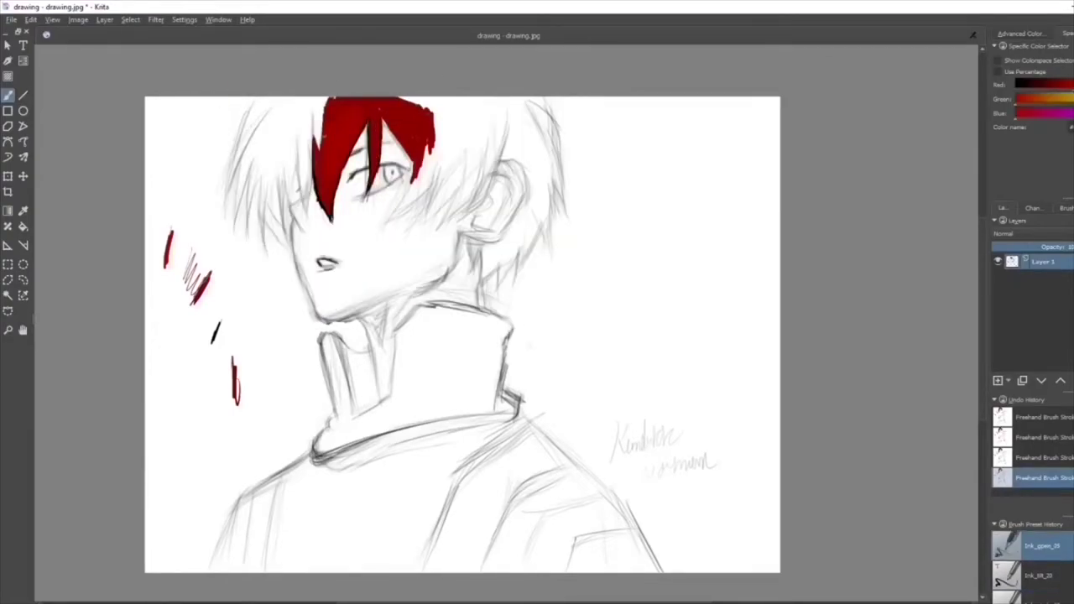
pyautogui.click(1007, 576)
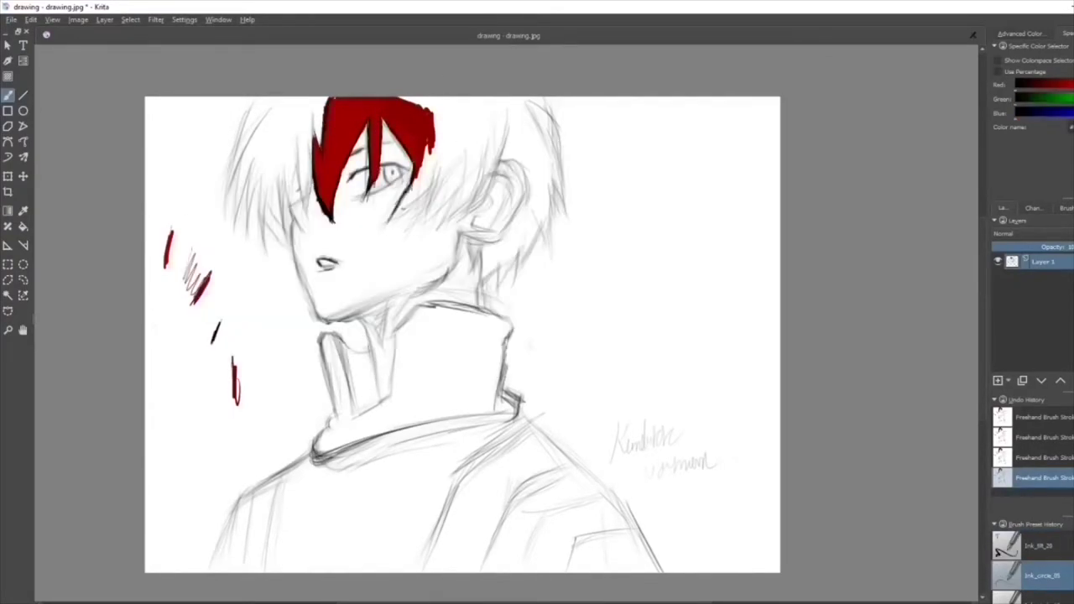
pyautogui.moveTo(438, 164); pyautogui.dragTo(388, 222)
pyautogui.moveTo(460, 172); pyautogui.dragTo(423, 235)
pyautogui.moveTo(506, 130); pyautogui.dragTo(462, 239)
pyautogui.moveTo(516, 168); pyautogui.dragTo(502, 237)
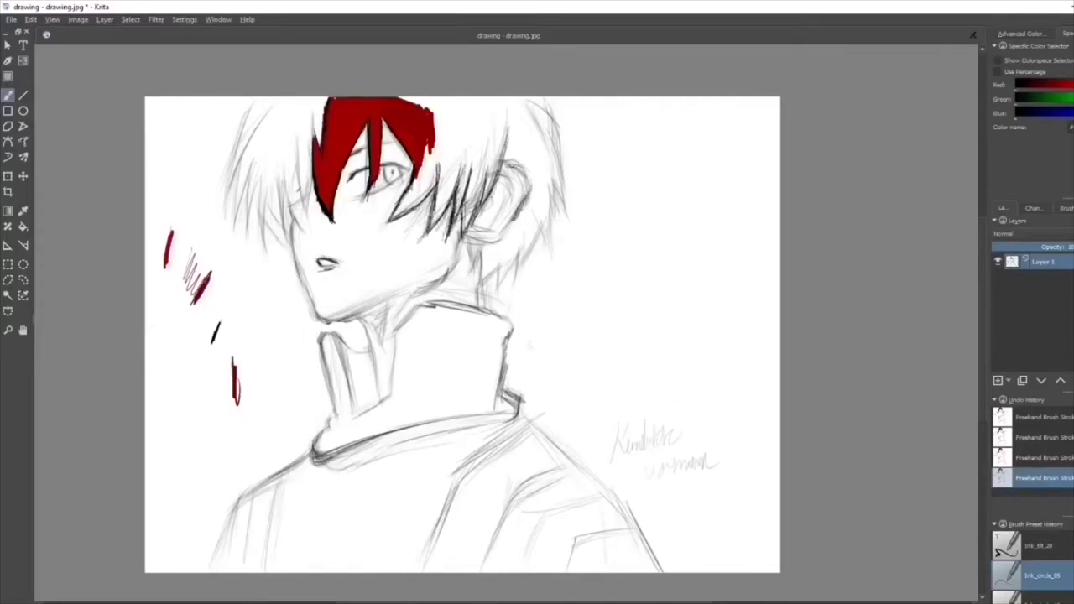
# Try a smudge brush, then extend the red hair fill right and upward
pyautogui.rightClick(631, 248)
pyautogui.moveTo(237, 326)
pyautogui.mouseDown()
pyautogui.moveTo(214, 298)
pyautogui.moveTo(220, 361)
pyautogui.mouseUp()
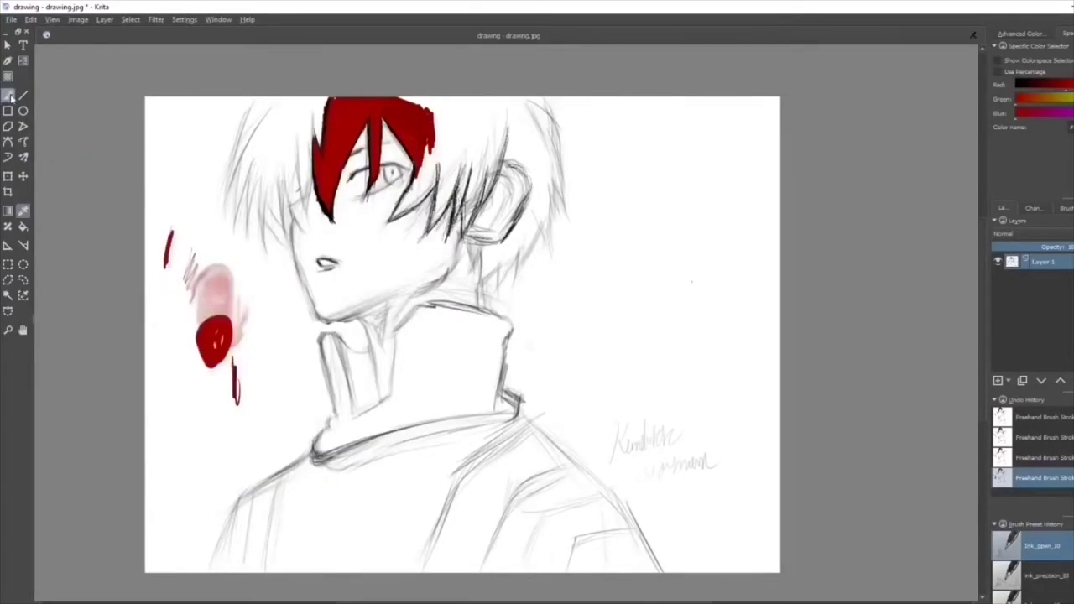
pyautogui.rightClick(204, 285)
pyautogui.moveTo(428, 113)
pyautogui.mouseDown()
pyautogui.moveTo(394, 214)
pyautogui.moveTo(432, 206)
pyautogui.mouseUp()
pyautogui.moveTo(453, 163)
pyautogui.mouseDown()
pyautogui.moveTo(501, 135)
pyautogui.moveTo(479, 214)
pyautogui.mouseUp()
# Select dark ink and the black inking brush for outlines
pyautogui.rightClick(476, 220)
pyautogui.click(549, 314)
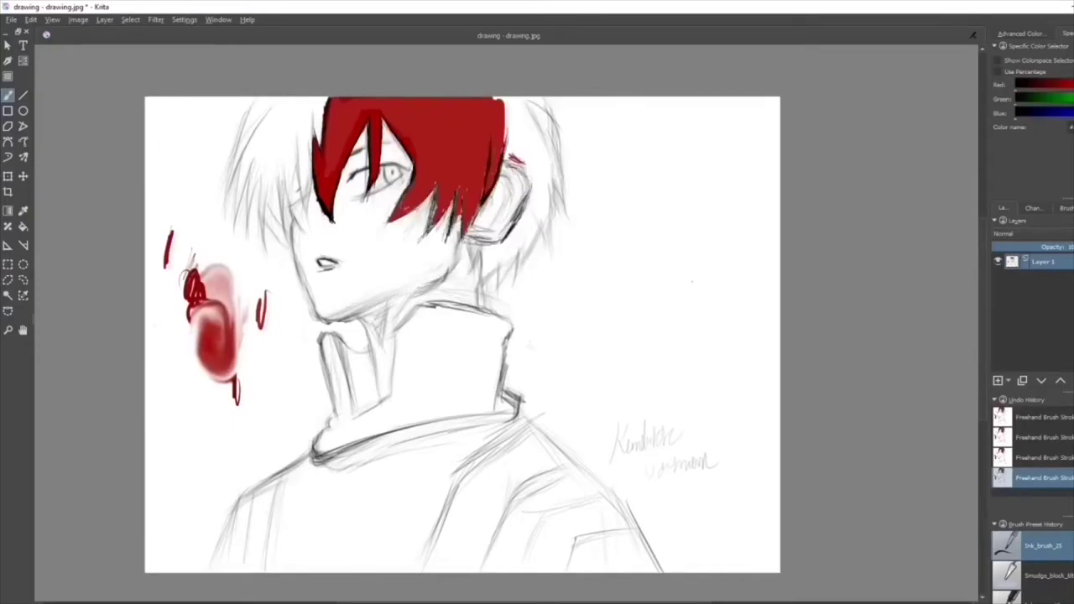
pyautogui.rightClick(300, 179)
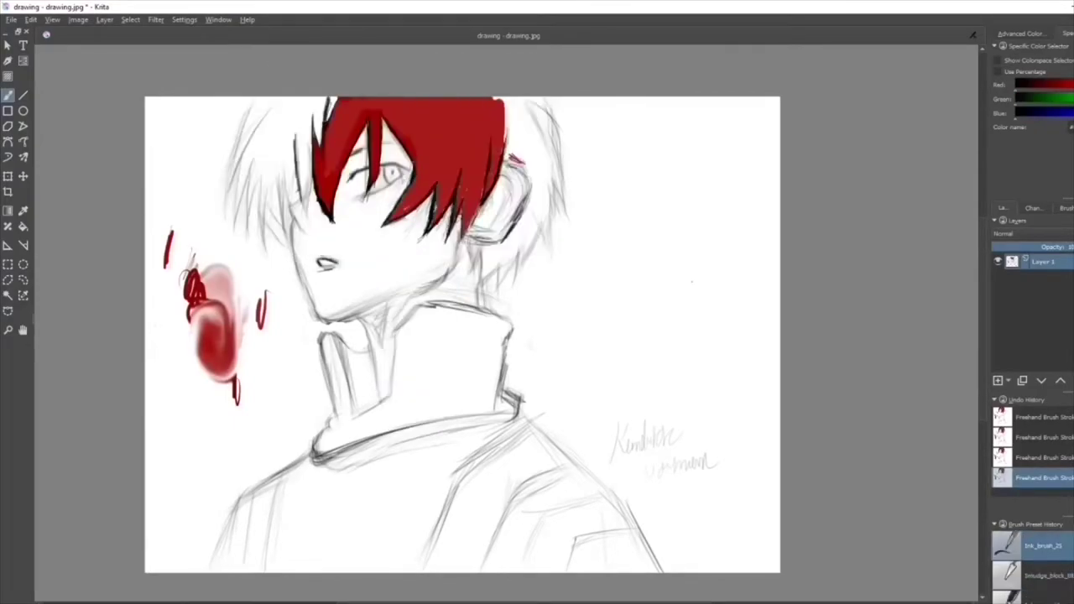
# Ink spiky hair strands on both sides plus the ear, face and jaw outlines
pyautogui.moveTo(329, 97); pyautogui.dragTo(323, 125)
pyautogui.moveTo(300, 134); pyautogui.dragTo(285, 210)
pyautogui.moveTo(289, 168); pyautogui.dragTo(261, 240)
pyautogui.moveTo(247, 105); pyautogui.dragTo(225, 210)
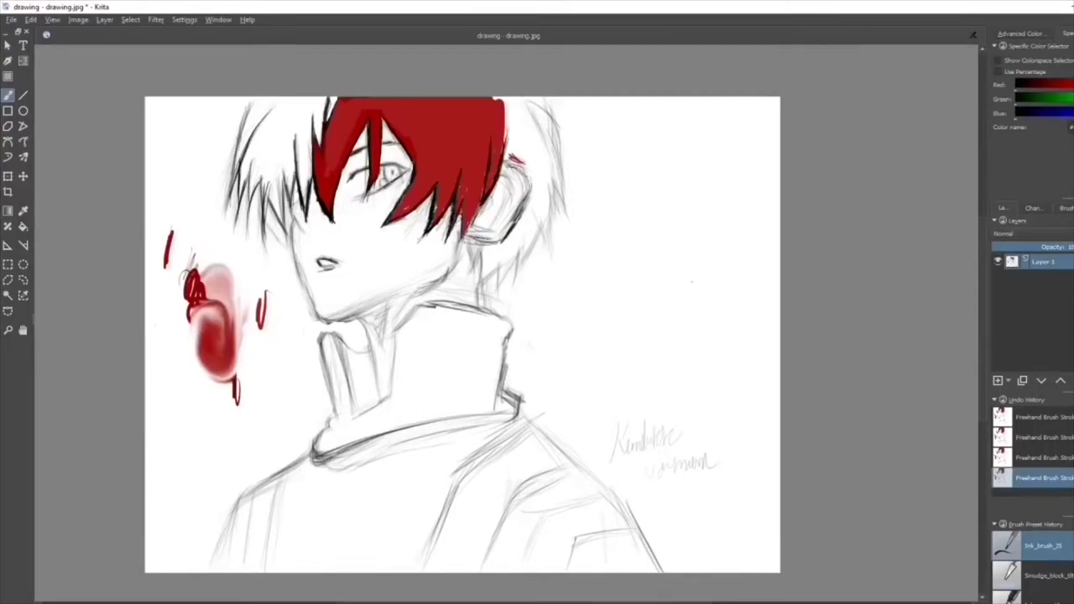
pyautogui.moveTo(575, 108); pyautogui.dragTo(601, 231)
pyautogui.moveTo(554, 189); pyautogui.dragTo(524, 286)
pyautogui.moveTo(516, 167); pyautogui.dragTo(487, 306)
pyautogui.moveTo(528, 193); pyautogui.dragTo(466, 248)
pyautogui.moveTo(295, 216)
pyautogui.mouseDown()
pyautogui.moveTo(294, 273)
pyautogui.moveTo(449, 277)
pyautogui.mouseUp()
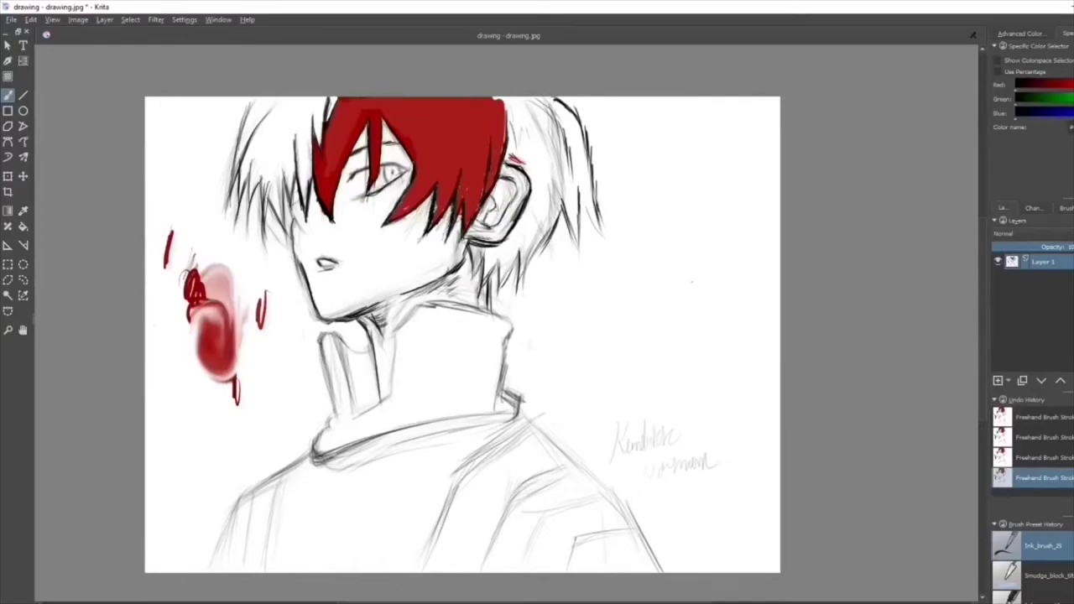
# Fill the white upper-right hair with red and extend the red hair tip at the right
pyautogui.click(569, 322)
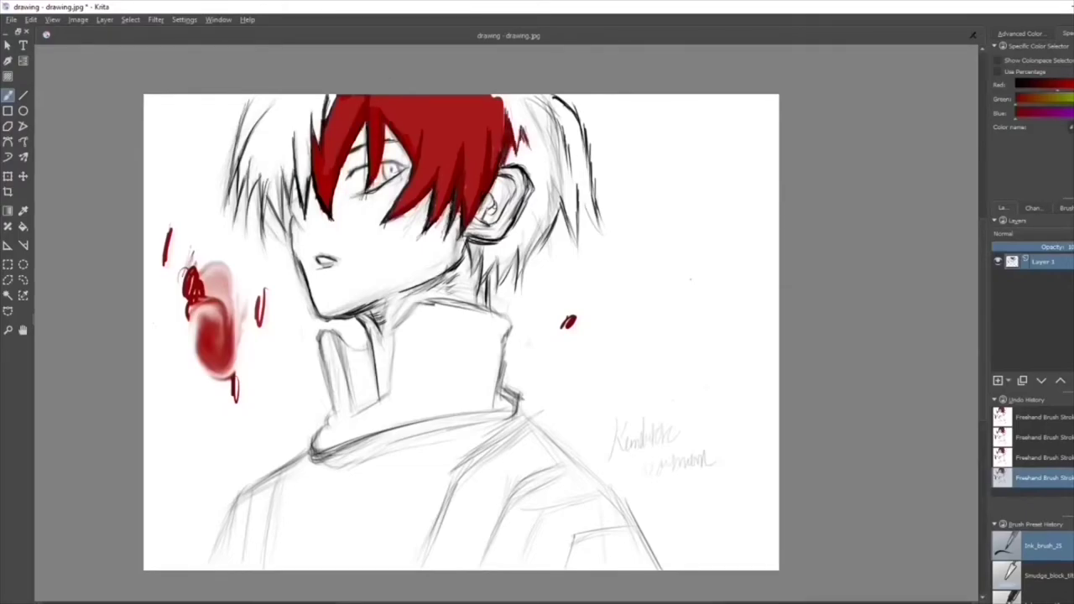
pyautogui.moveTo(548, 141)
pyautogui.mouseDown()
pyautogui.moveTo(579, 181)
pyautogui.moveTo(570, 244)
pyautogui.moveTo(529, 281)
pyautogui.moveTo(500, 289)
pyautogui.moveTo(520, 152)
pyautogui.moveTo(550, 243)
pyautogui.mouseUp()
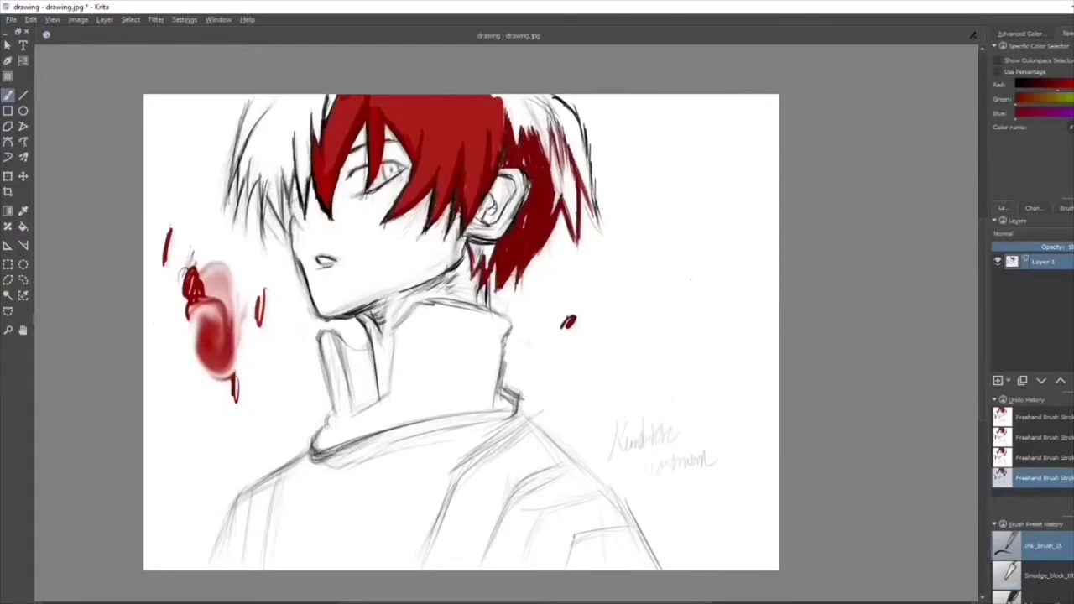
pyautogui.moveTo(550, 142); pyautogui.dragTo(579, 218)
pyautogui.moveTo(545, 122); pyautogui.dragTo(579, 172)
pyautogui.rightClick(504, 215)
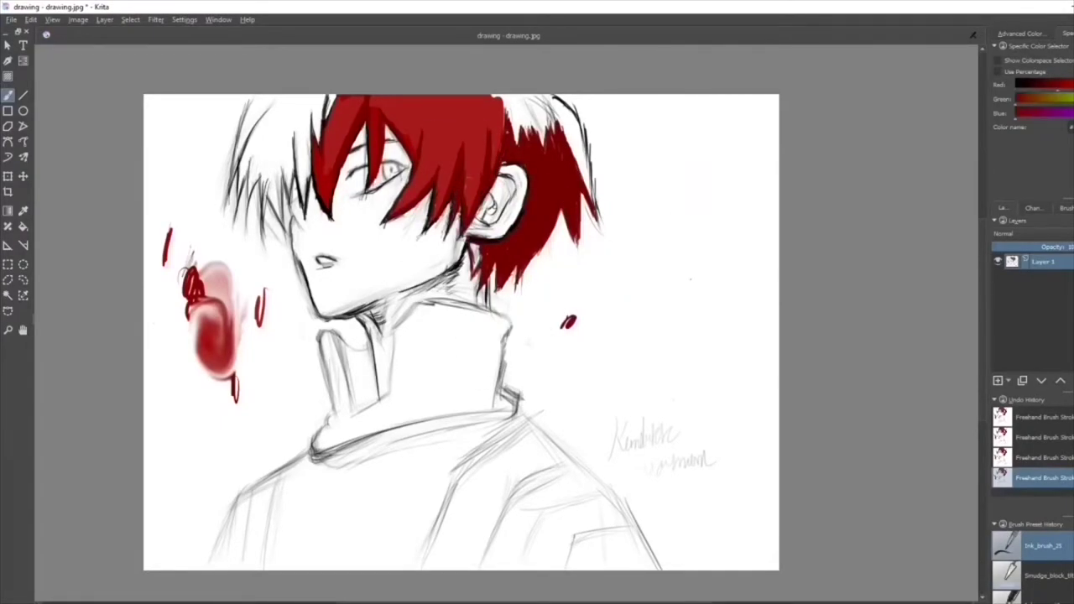
pyautogui.moveTo(500, 141)
pyautogui.mouseDown()
pyautogui.moveTo(527, 96)
pyautogui.moveTo(545, 96)
pyautogui.mouseUp()
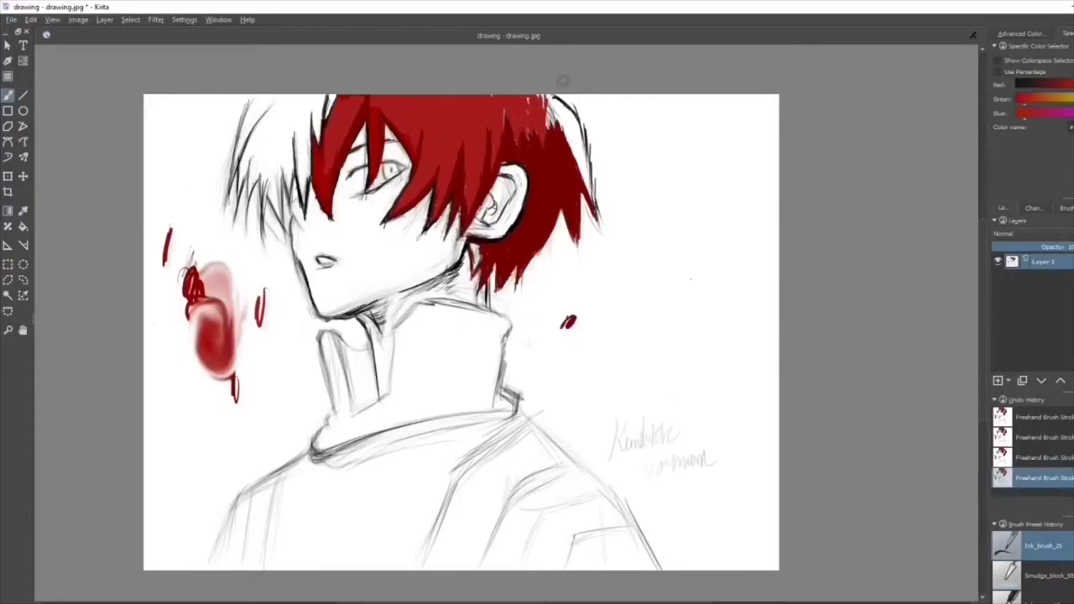
pyautogui.moveTo(544, 155); pyautogui.dragTo(575, 105)
pyautogui.moveTo(588, 197); pyautogui.dragTo(545, 99)
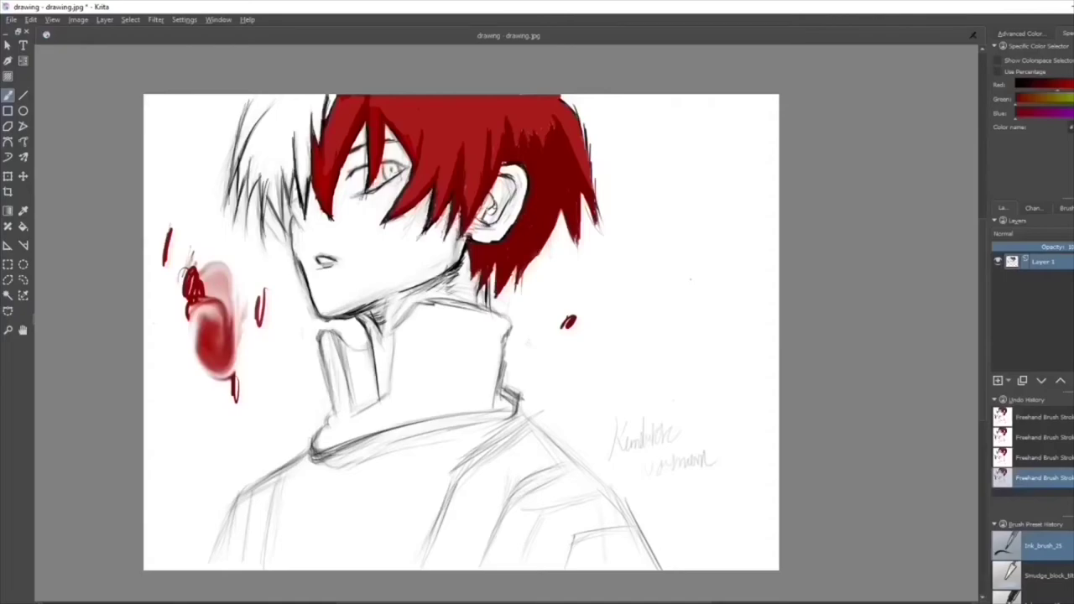
pyautogui.moveTo(590, 192); pyautogui.dragTo(608, 223)
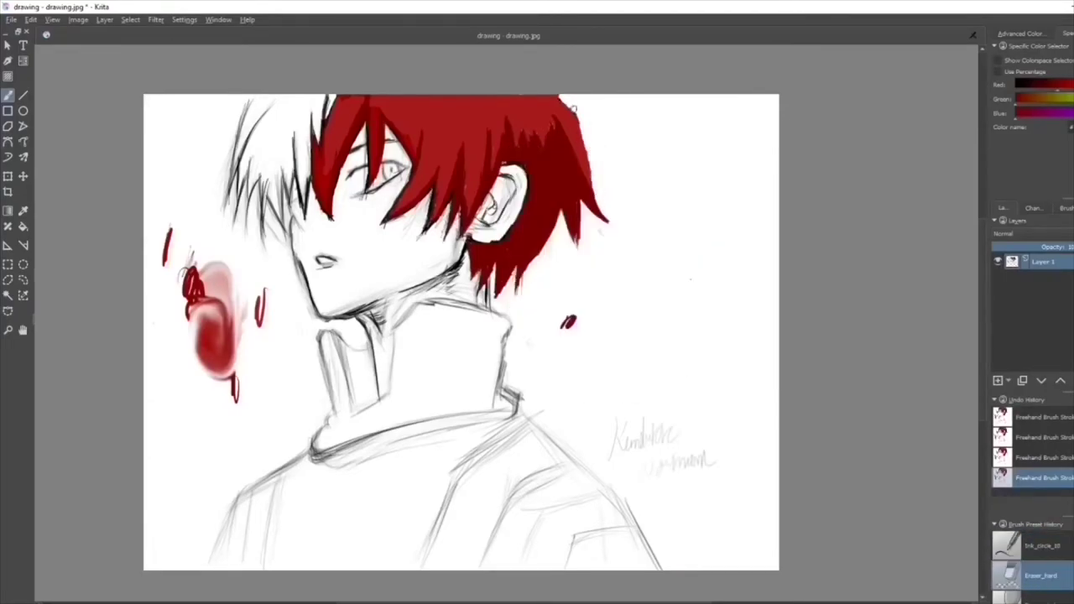
# Ink bold black outlines on the neck, collar, both shoulders and jacket folds
pyautogui.press('e')
pyautogui.moveTo(334, 331)
pyautogui.mouseDown()
pyautogui.moveTo(311, 462)
pyautogui.moveTo(400, 427)
pyautogui.mouseUp()
pyautogui.moveTo(419, 300); pyautogui.dragTo(509, 400)
pyautogui.moveTo(309, 450); pyautogui.dragTo(208, 564)
pyautogui.moveTo(280, 472); pyautogui.dragTo(265, 569)
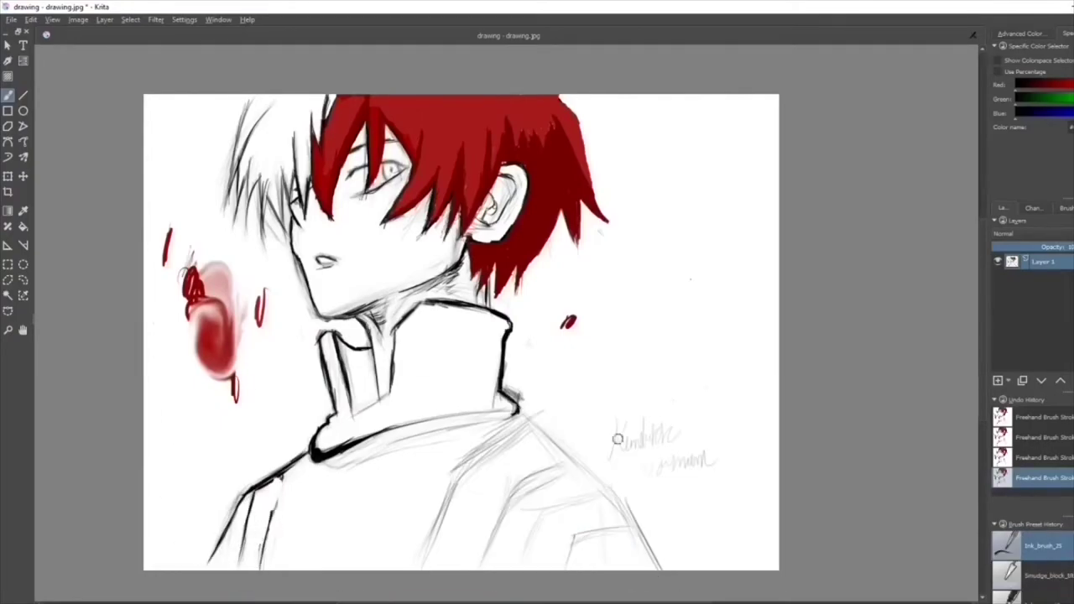
pyautogui.moveTo(515, 408); pyautogui.dragTo(624, 502)
pyautogui.moveTo(625, 504); pyautogui.dragTo(652, 557)
pyautogui.moveTo(503, 436); pyautogui.dragTo(421, 569)
pyautogui.moveTo(574, 458); pyautogui.dragTo(487, 569)
pyautogui.moveTo(614, 499); pyautogui.dragTo(537, 570)
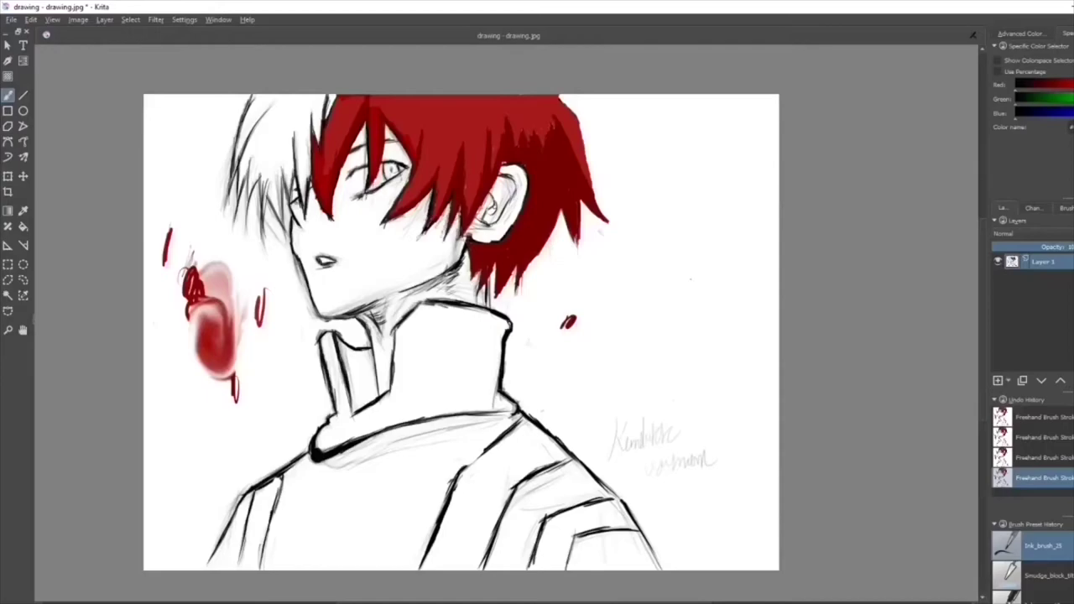
# Pick cyan from the pop-up palette and paint the eye's iris
pyautogui.rightClick(277, 356)
pyautogui.click(298, 382)
pyautogui.moveTo(386, 168); pyautogui.dragTo(396, 174)
pyautogui.rightClick(277, 357)
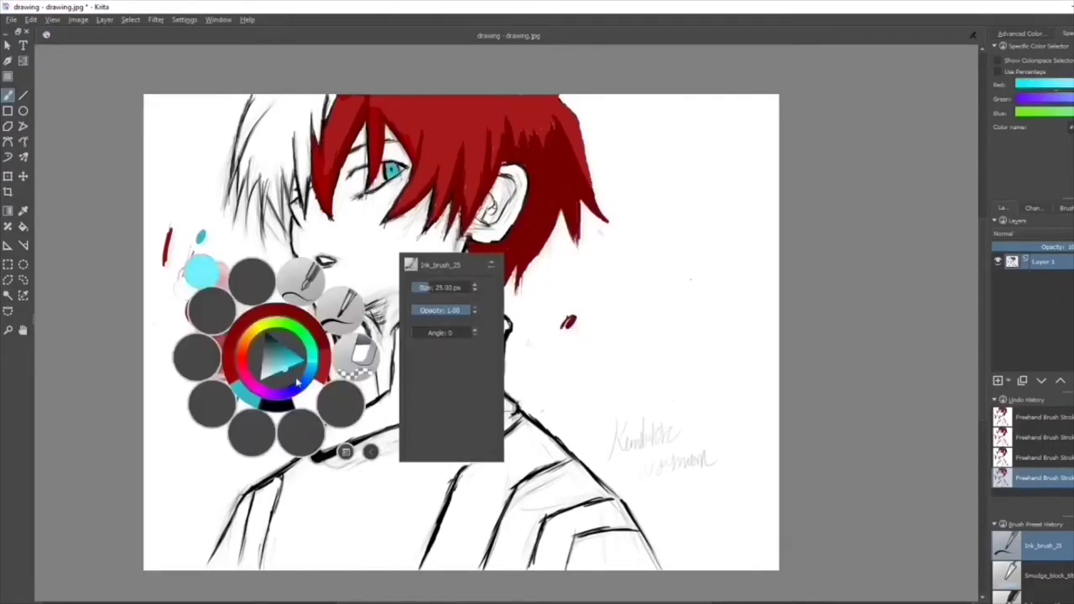
pyautogui.click(298, 382)
pyautogui.scroll(3, 390, 171)
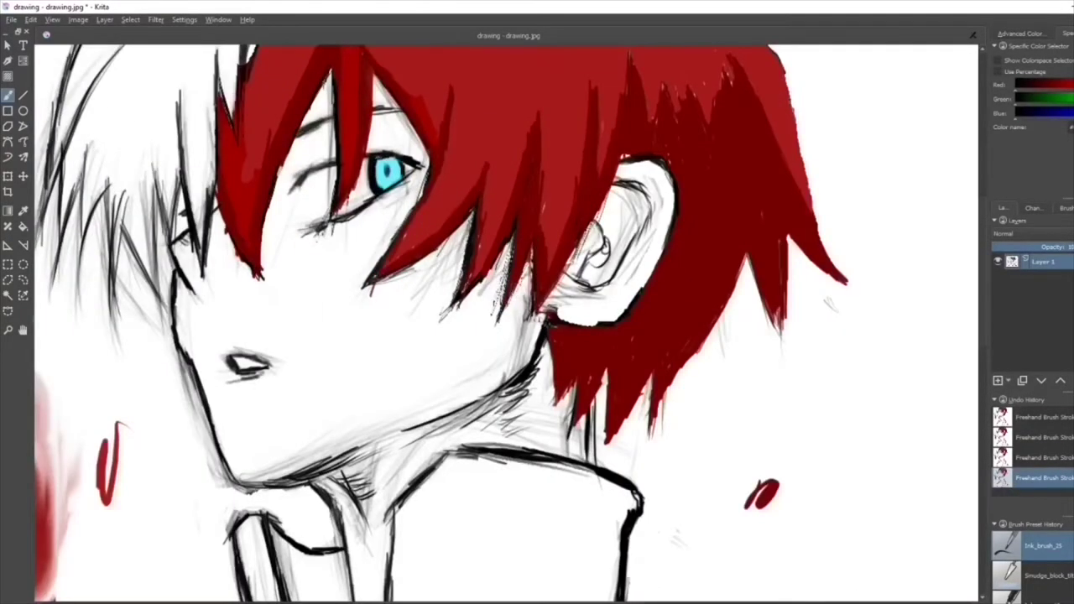
pyautogui.scroll(-3, 390, 172)
pyautogui.scroll(2, 391, 171)
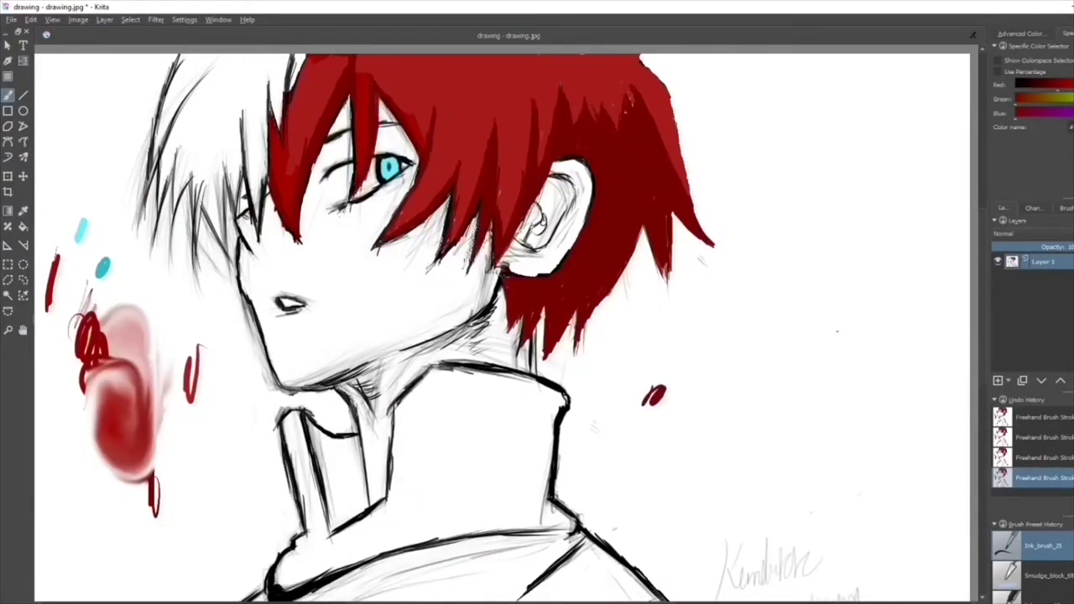
pyautogui.scroll(-3, 309, 226)
pyautogui.scroll(3, 309, 226)
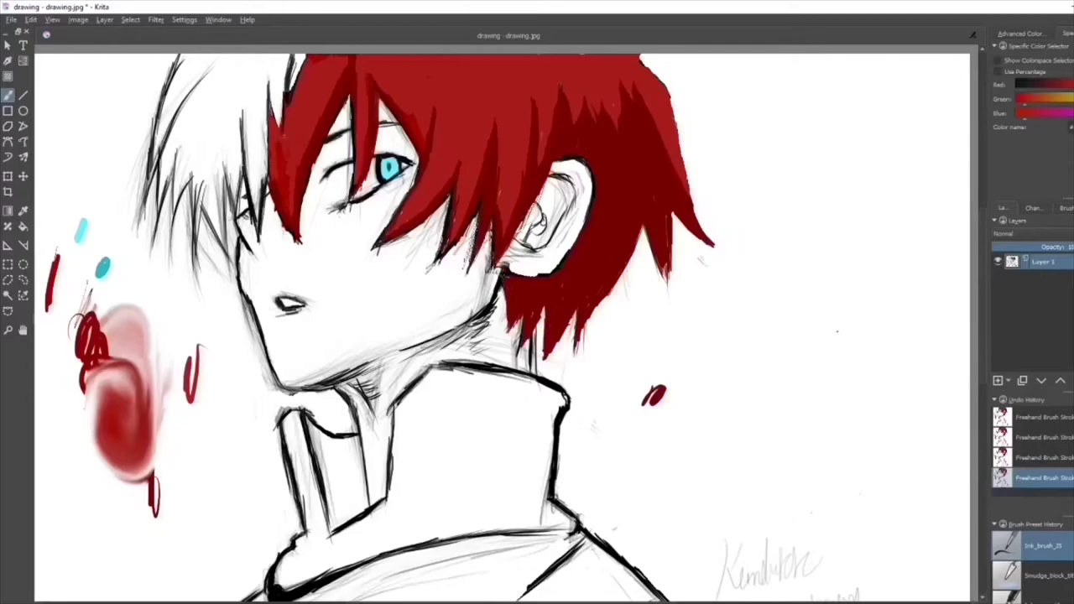
# Test a grey tone near the face, then reset the paint colour to black
pyautogui.moveTo(289, 227); pyautogui.dragTo(357, 145)
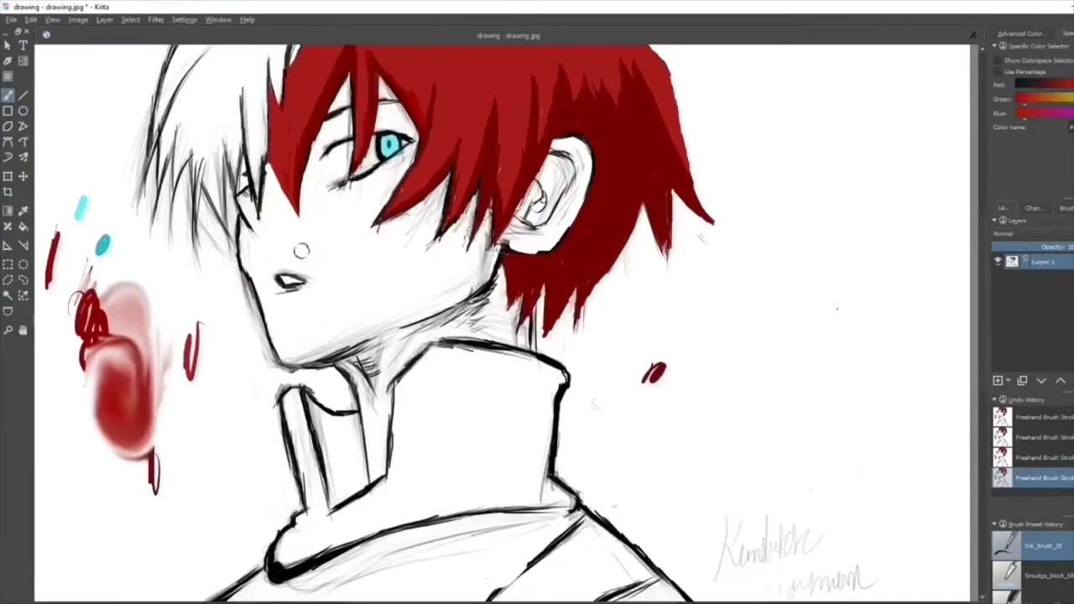
pyautogui.rightClick(192, 202)
pyautogui.click(261, 298)
pyautogui.moveTo(503, 294); pyautogui.dragTo(535, 374)
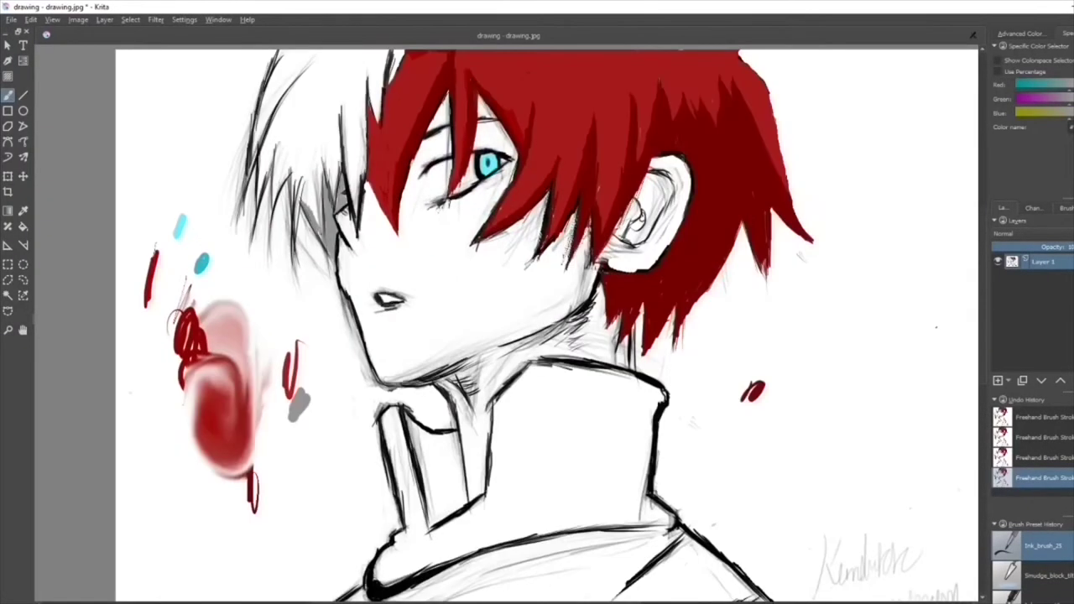
pyautogui.press('d')
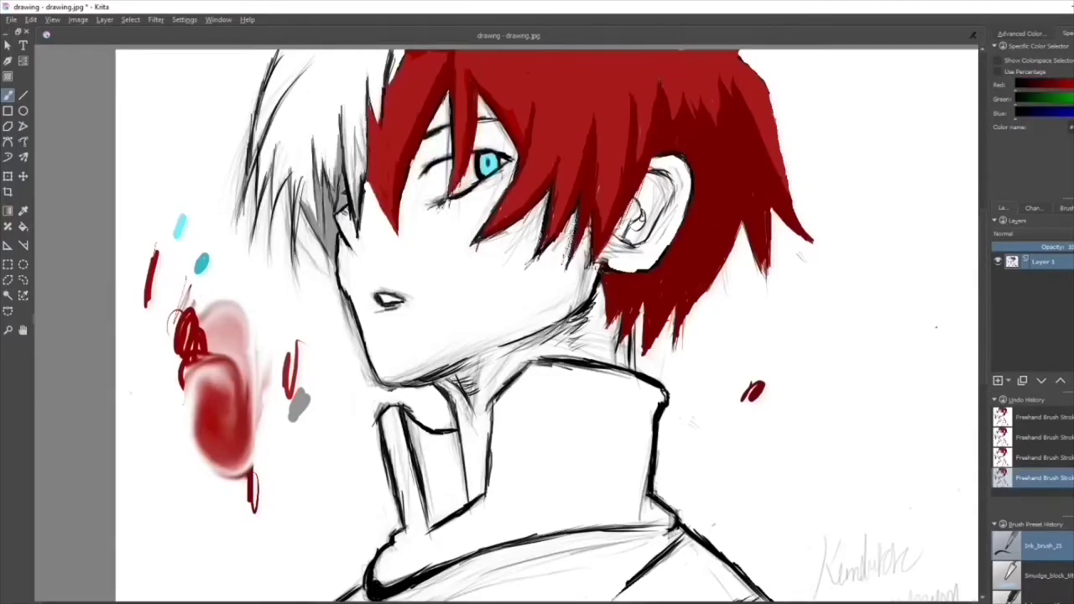
pyautogui.moveTo(537, 336); pyautogui.dragTo(560, 313)
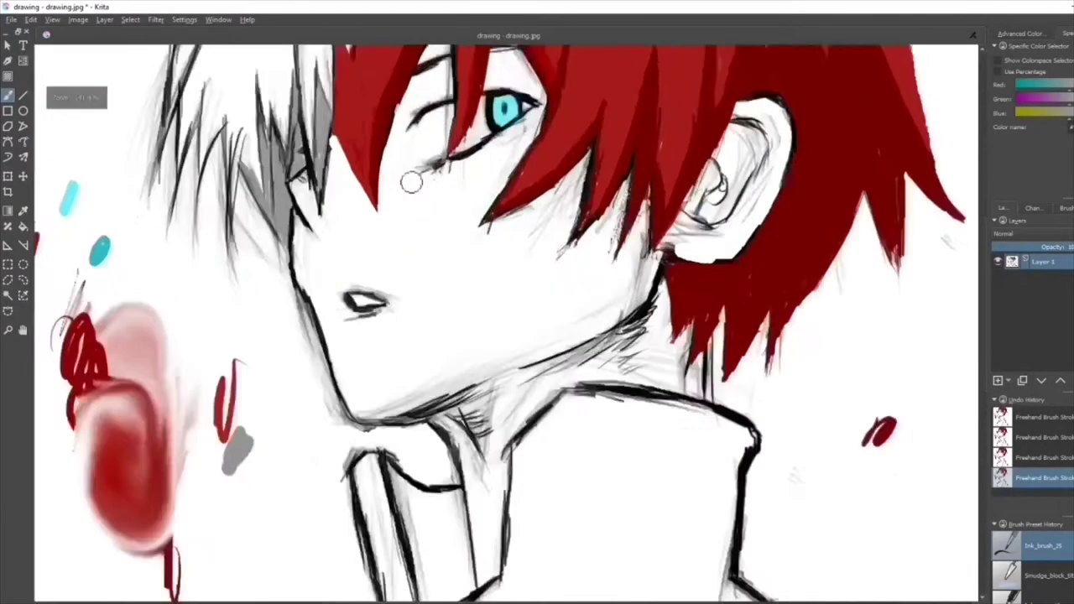
# Try a light colour, then pick red and zoom out to see the whole drawing
pyautogui.rightClick(283, 179)
pyautogui.click(353, 173)
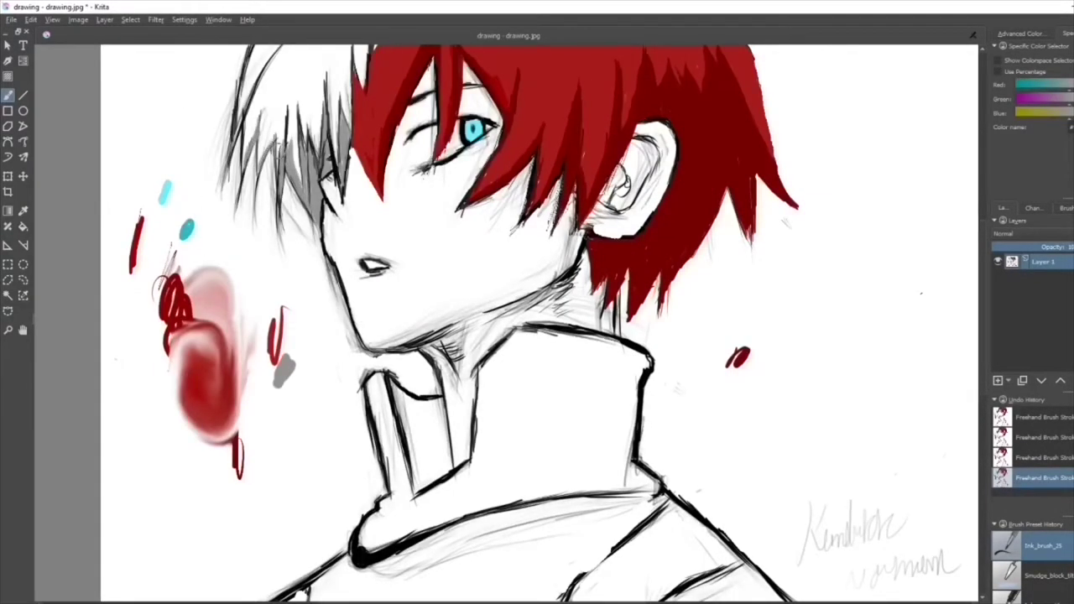
pyautogui.moveTo(538, 336); pyautogui.dragTo(472, 296)
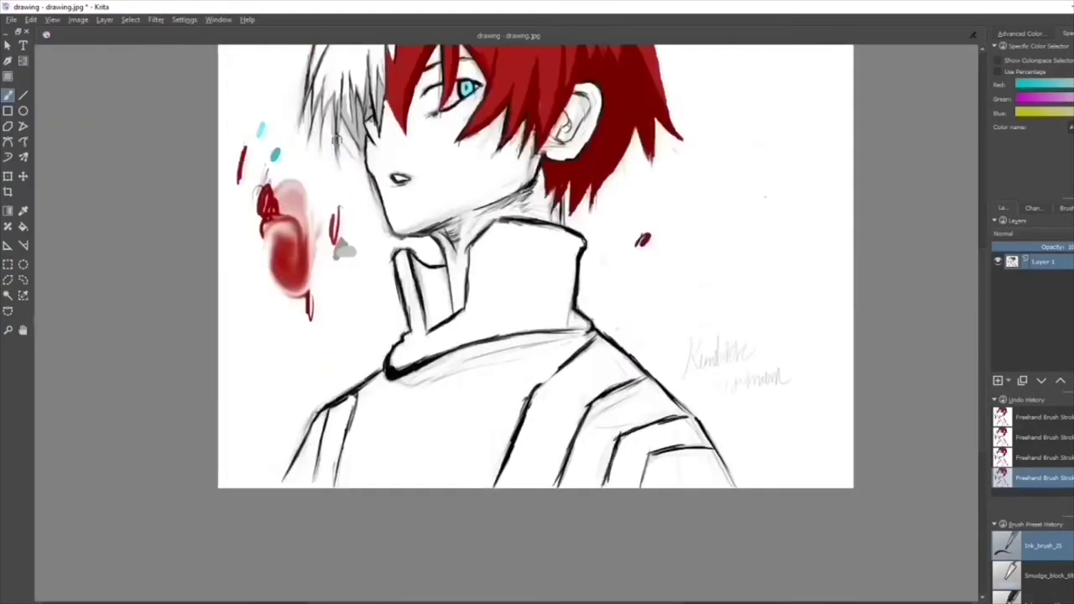
pyautogui.keyDown('ctrl'); pyautogui.click(186, 206); pyautogui.keyUp('ctrl')
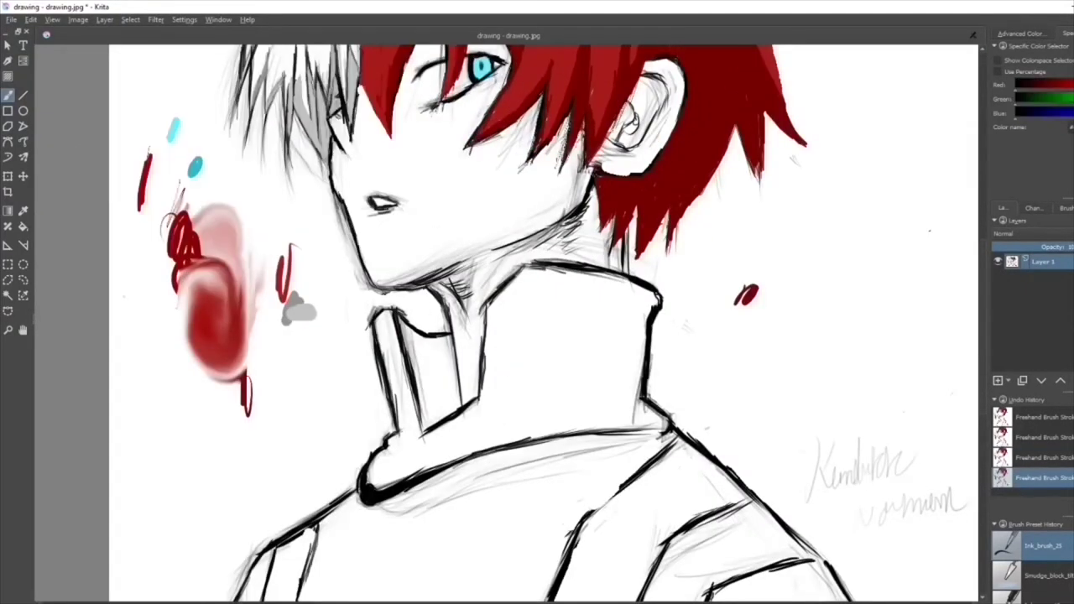
pyautogui.press('-')
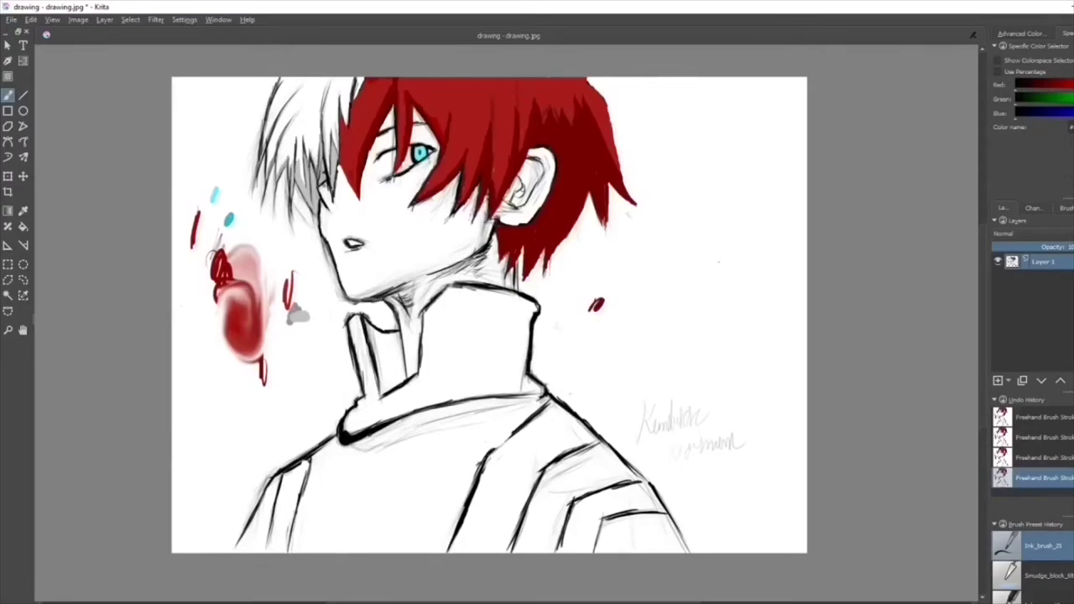
# Switch to a different brush preset and blue paint colour, adjusting the zoom
pyautogui.rightClick(252, 247)
pyautogui.click(192, 312)
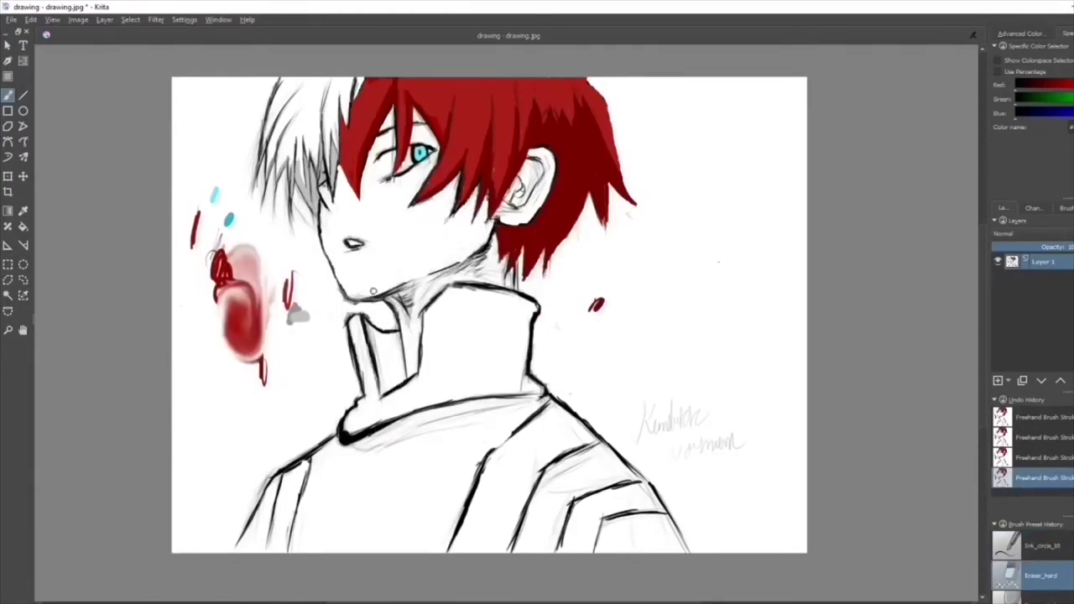
pyautogui.scroll(1, 559, 129)
pyautogui.press('-')
pyautogui.scroll(2, 882, 364)
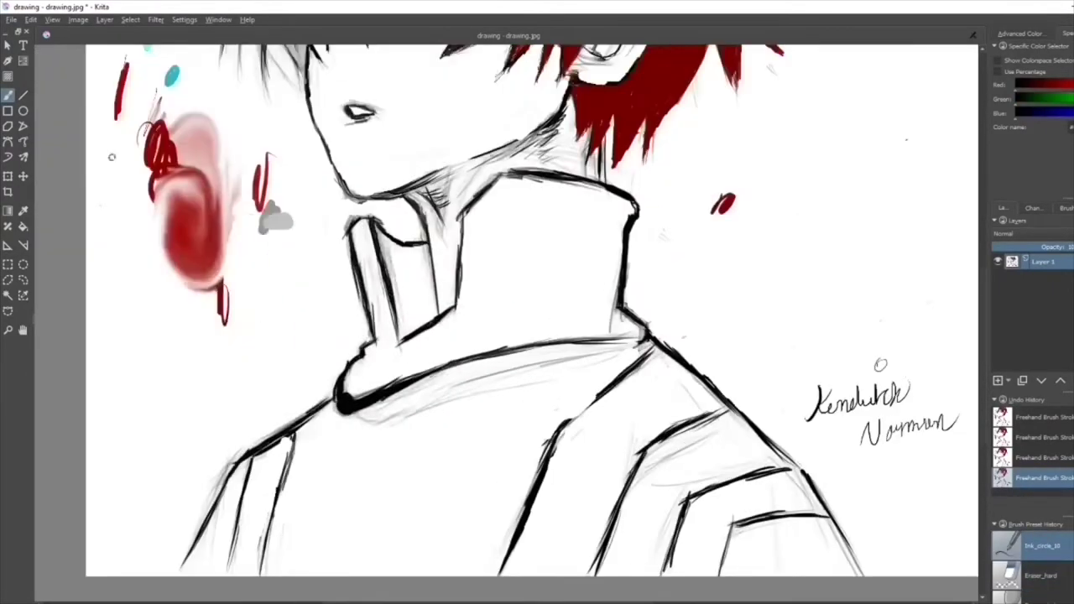
# With the Ink_circle brush, fill the high collar and its edges in navy blue
pyautogui.rightClick(298, 340)
pyautogui.click(243, 294)
pyautogui.moveTo(496, 210)
pyautogui.mouseDown()
pyautogui.moveTo(466, 306)
pyautogui.moveTo(574, 289)
pyautogui.mouseUp()
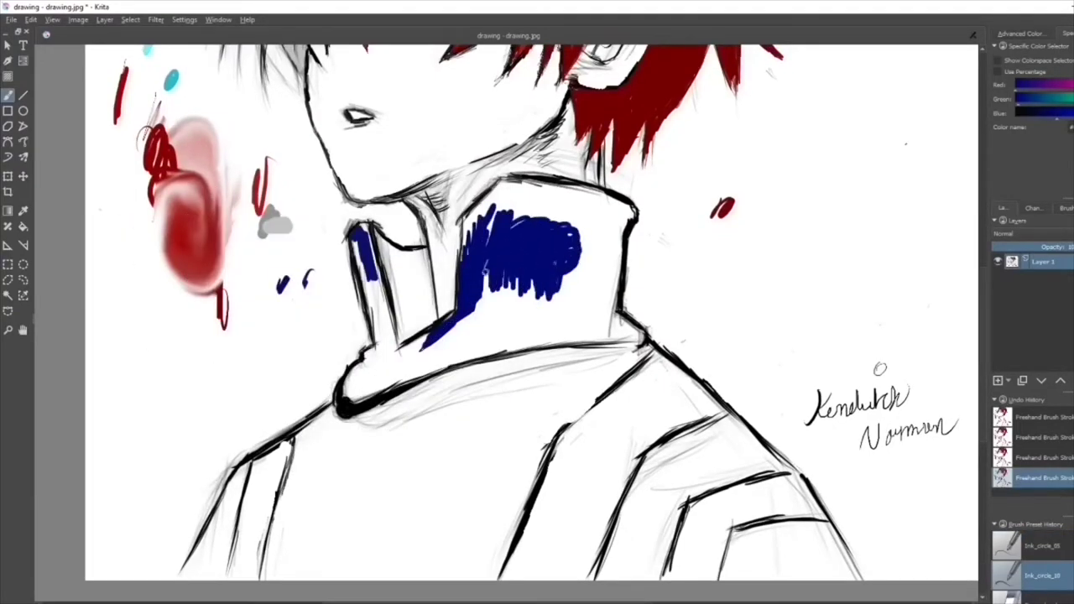
pyautogui.moveTo(495, 285); pyautogui.dragTo(352, 386)
pyautogui.moveTo(428, 381); pyautogui.dragTo(374, 294)
pyautogui.moveTo(394, 345); pyautogui.dragTo(356, 244)
pyautogui.press('-')
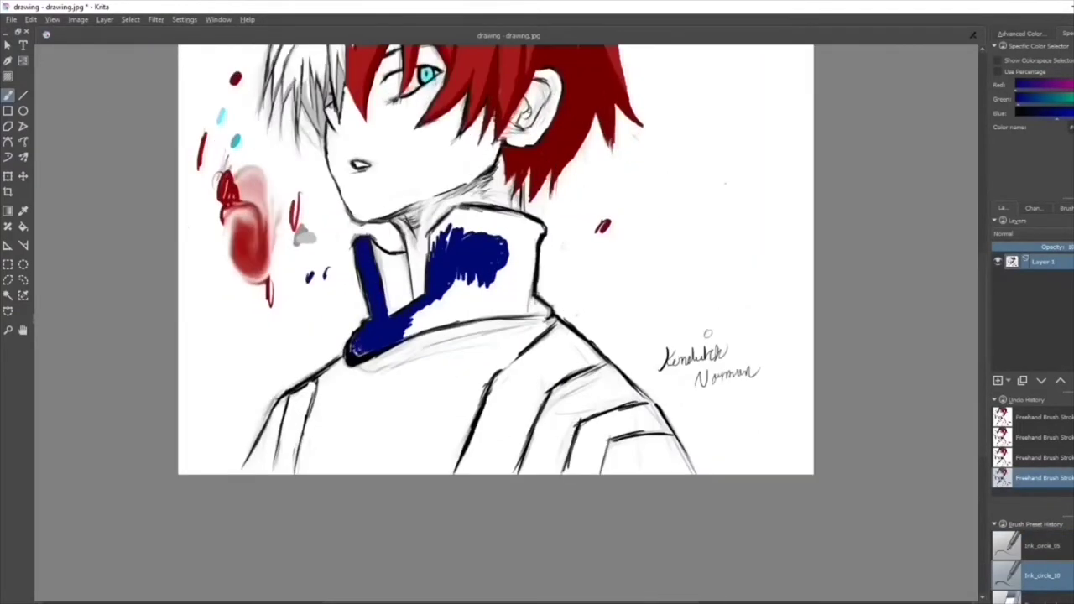
pyautogui.moveTo(457, 302); pyautogui.dragTo(407, 336)
pyautogui.moveTo(462, 214)
pyautogui.mouseDown()
pyautogui.moveTo(445, 293)
pyautogui.moveTo(542, 214)
pyautogui.mouseUp()
pyautogui.moveTo(466, 310)
pyautogui.mouseDown()
pyautogui.moveTo(545, 256)
pyautogui.moveTo(458, 317)
pyautogui.moveTo(545, 309)
pyautogui.mouseUp()
pyautogui.moveTo(361, 348); pyautogui.dragTo(307, 449)
# Paint the lower-left jacket and right shoulder blue
pyautogui.moveTo(289, 398); pyautogui.dragTo(248, 474)
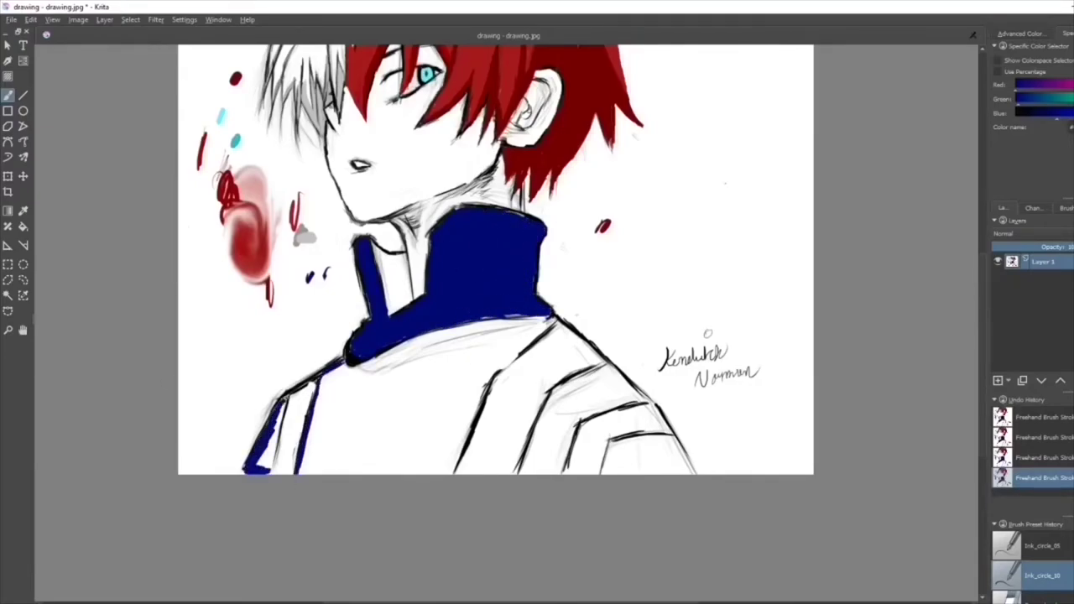
pyautogui.moveTo(373, 428)
pyautogui.mouseDown()
pyautogui.moveTo(449, 368)
pyautogui.moveTo(335, 470)
pyautogui.mouseUp()
pyautogui.moveTo(470, 353); pyautogui.dragTo(378, 475)
pyautogui.moveTo(319, 382); pyautogui.dragTo(286, 445)
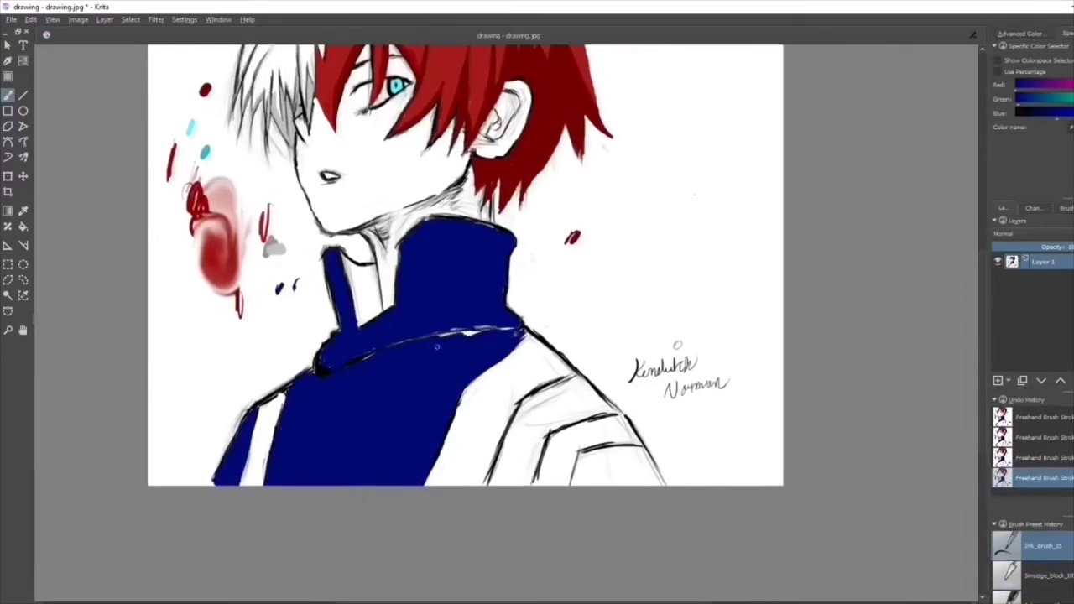
pyautogui.moveTo(504, 474)
pyautogui.mouseDown()
pyautogui.moveTo(587, 407)
pyautogui.moveTo(487, 470)
pyautogui.mouseUp()
# Paint a red stripe across the right shoulder and tidy its edges with blue
pyautogui.rightClick(451, 439)
pyautogui.click(457, 419)
pyautogui.moveTo(554, 454); pyautogui.dragTo(576, 420)
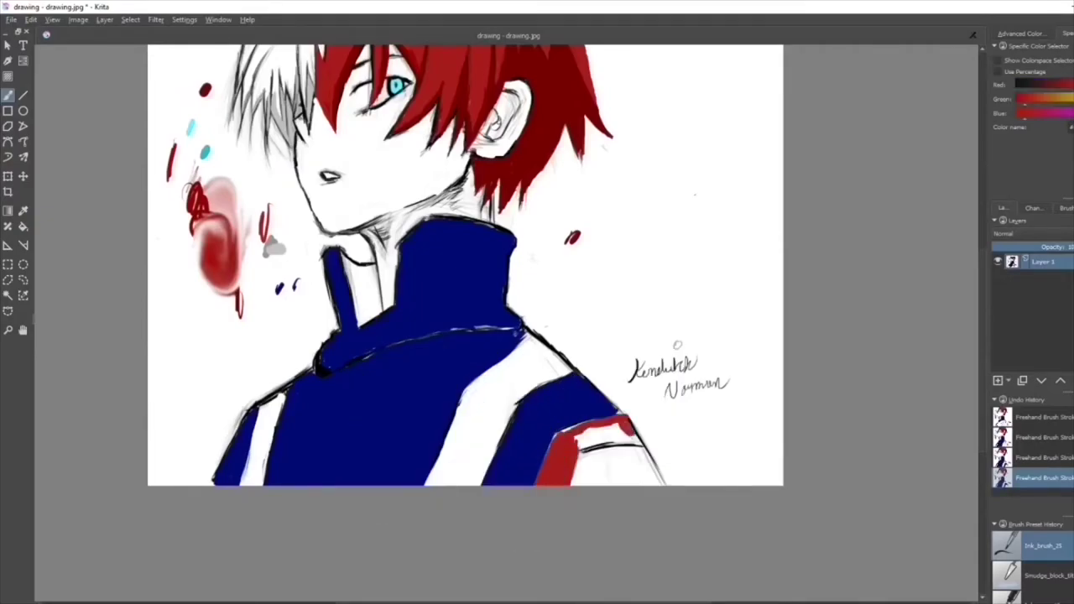
pyautogui.scroll(3, 634, 439)
pyautogui.moveTo(504, 503); pyautogui.dragTo(654, 395)
pyautogui.moveTo(574, 451); pyautogui.dragTo(642, 412)
pyautogui.press('x')
pyautogui.moveTo(487, 440); pyautogui.dragTo(462, 512)
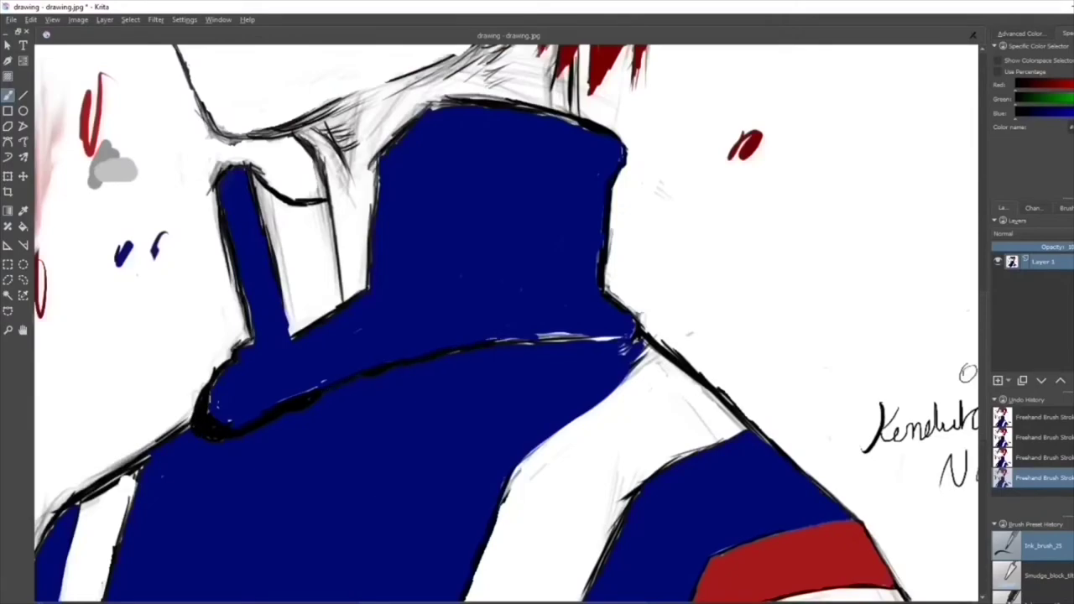
# With Ink_brush_25, paint the inner collar lining black and shade under the chin
pyautogui.press('e')
pyautogui.scroll(2, 375, 501)
pyautogui.press('e')
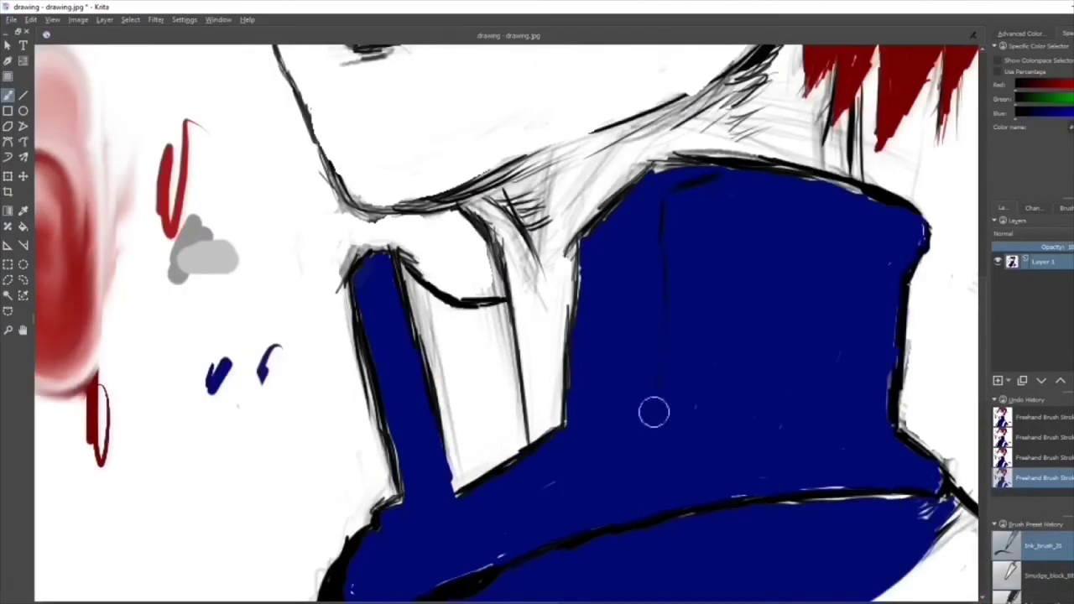
pyautogui.moveTo(451, 420)
pyautogui.mouseDown()
pyautogui.moveTo(459, 485)
pyautogui.moveTo(402, 277)
pyautogui.mouseUp()
pyautogui.moveTo(420, 369)
pyautogui.mouseDown()
pyautogui.moveTo(355, 273)
pyautogui.moveTo(390, 495)
pyautogui.mouseUp()
pyautogui.moveTo(558, 164)
pyautogui.mouseDown()
pyautogui.moveTo(508, 179)
pyautogui.moveTo(569, 151)
pyautogui.mouseUp()
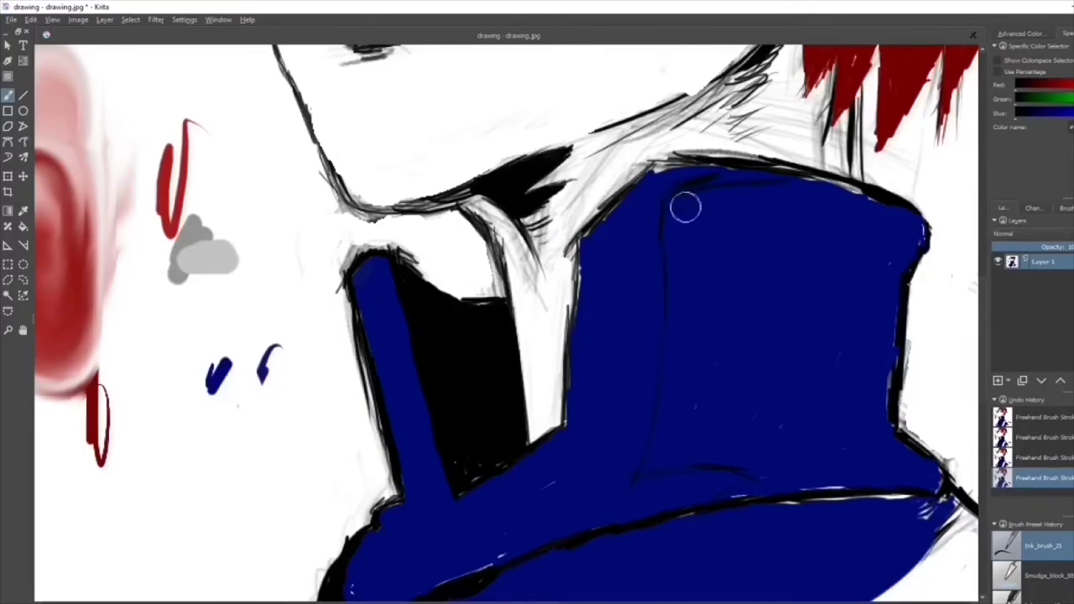
pyautogui.moveTo(683, 206); pyautogui.dragTo(760, 403)
pyautogui.moveTo(889, 294)
pyautogui.mouseDown()
pyautogui.moveTo(780, 483)
pyautogui.moveTo(669, 425)
pyautogui.moveTo(727, 196)
pyautogui.moveTo(871, 422)
pyautogui.moveTo(644, 170)
pyautogui.mouseUp()
# Pick a different inking brush from the popup palette
pyautogui.scroll(-1, 644, 172)
pyautogui.scroll(-3, 645, 172)
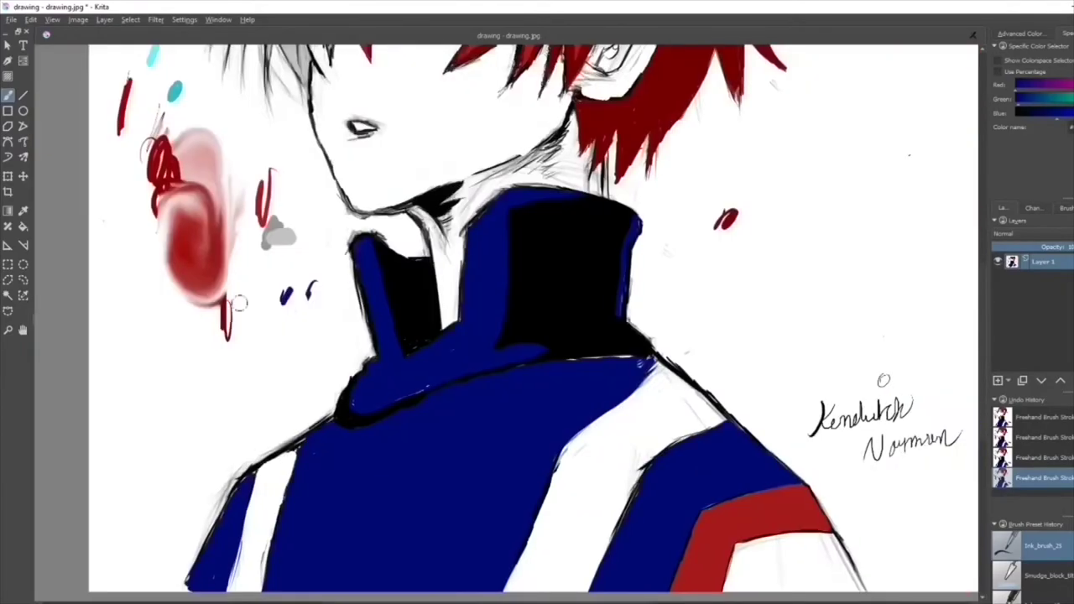
pyautogui.scroll(4, 647, 335)
pyautogui.scroll(1, 479, 221)
pyautogui.scroll(-2, 870, 511)
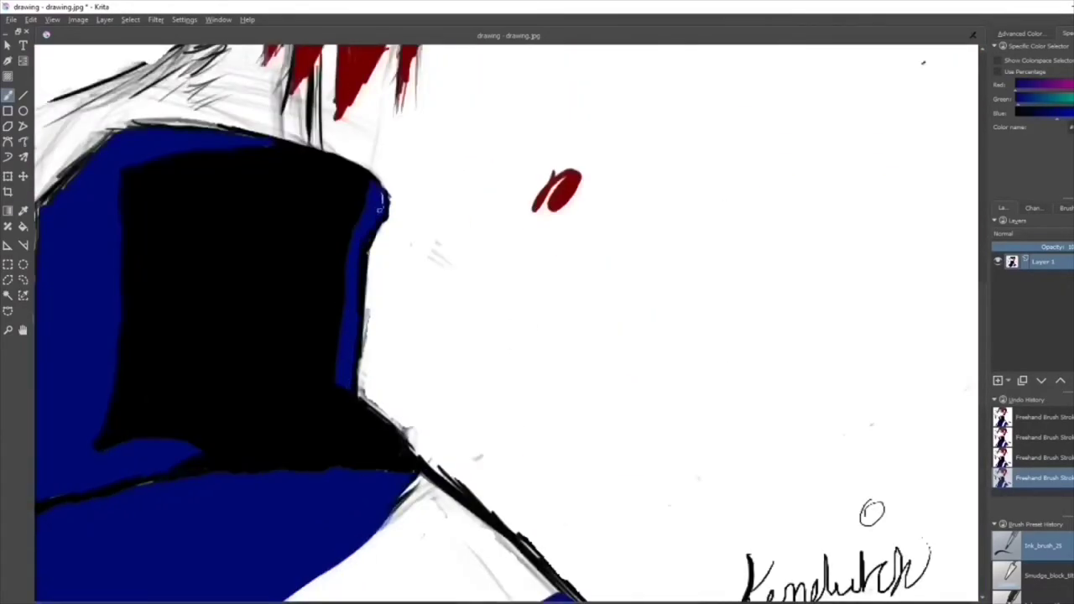
pyautogui.scroll(-2, 870, 511)
pyautogui.rightClick(703, 290)
pyautogui.click(727, 214)
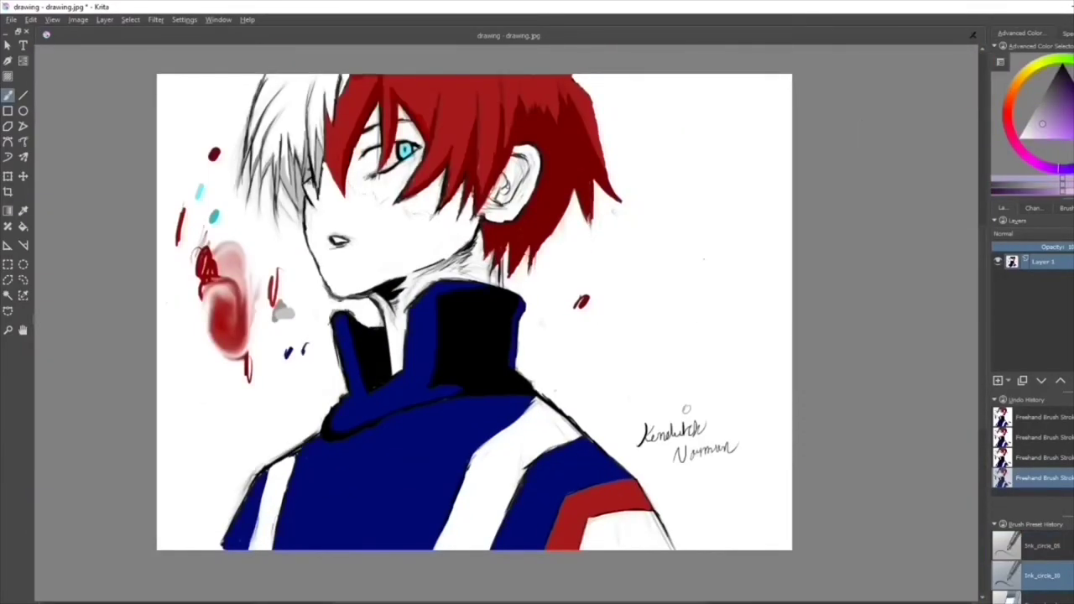
# Select red and the Pencil_2B brush, testing a stroke on blank canvas
pyautogui.rightClick(664, 254)
pyautogui.click(719, 176)
pyautogui.rightClick(664, 307)
pyautogui.click(696, 230)
pyautogui.moveTo(693, 299); pyautogui.dragTo(712, 286)
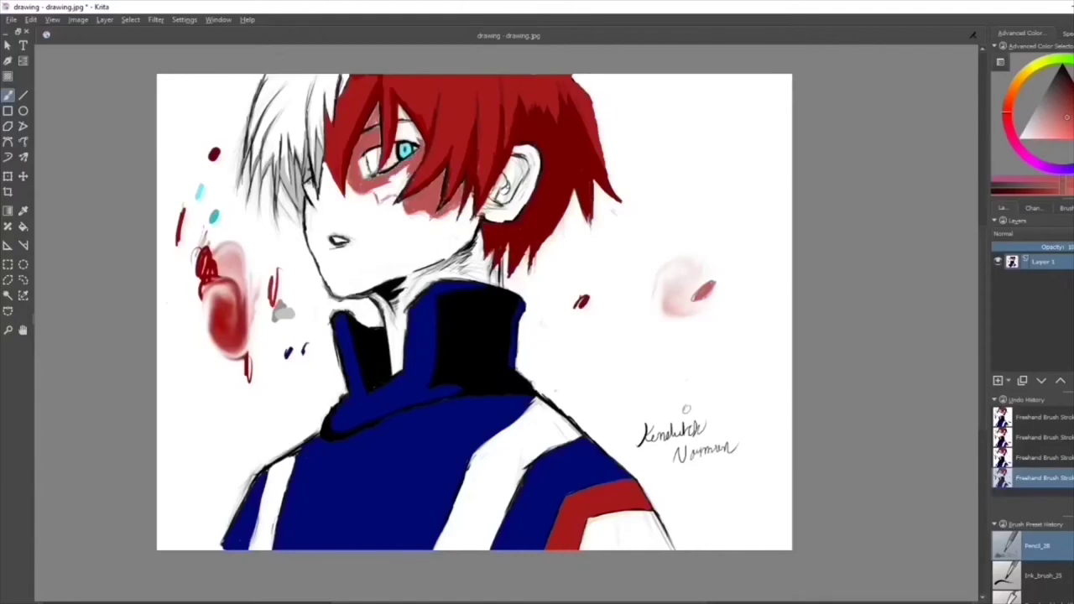
# Paint the red scar patch around the cyan eye and outline the eye
pyautogui.moveTo(361, 176); pyautogui.dragTo(424, 142)
pyautogui.moveTo(396, 126); pyautogui.dragTo(425, 162)
pyautogui.moveTo(361, 188); pyautogui.dragTo(382, 159)
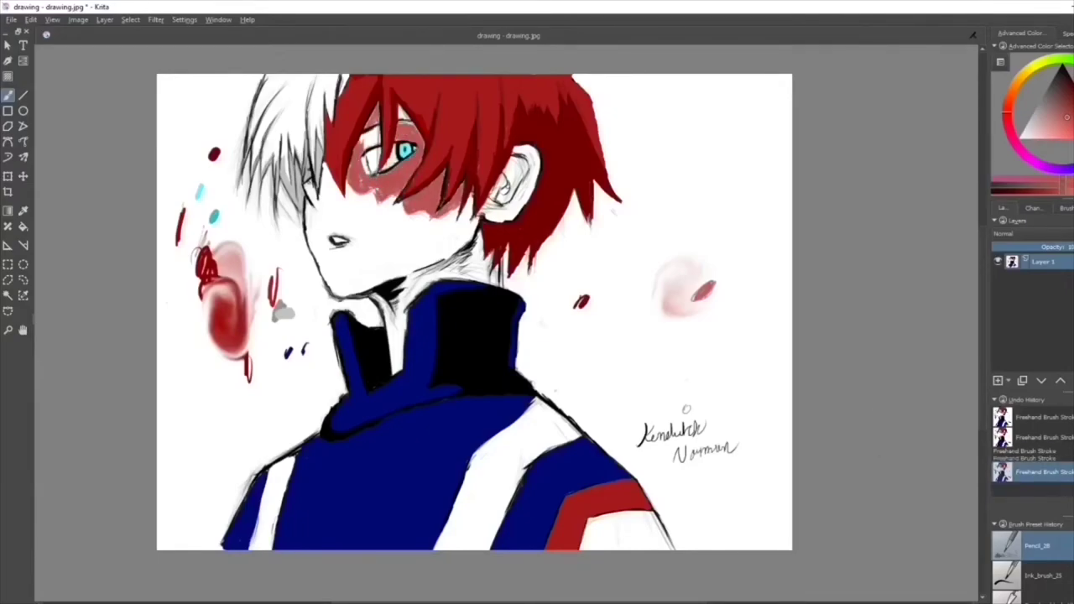
pyautogui.moveTo(400, 106); pyautogui.dragTo(410, 119)
# Touch up strokes near the eye and choose a pale skin-tone colour
pyautogui.moveTo(359, 193); pyautogui.dragTo(374, 188)
pyautogui.moveTo(442, 217); pyautogui.dragTo(455, 203)
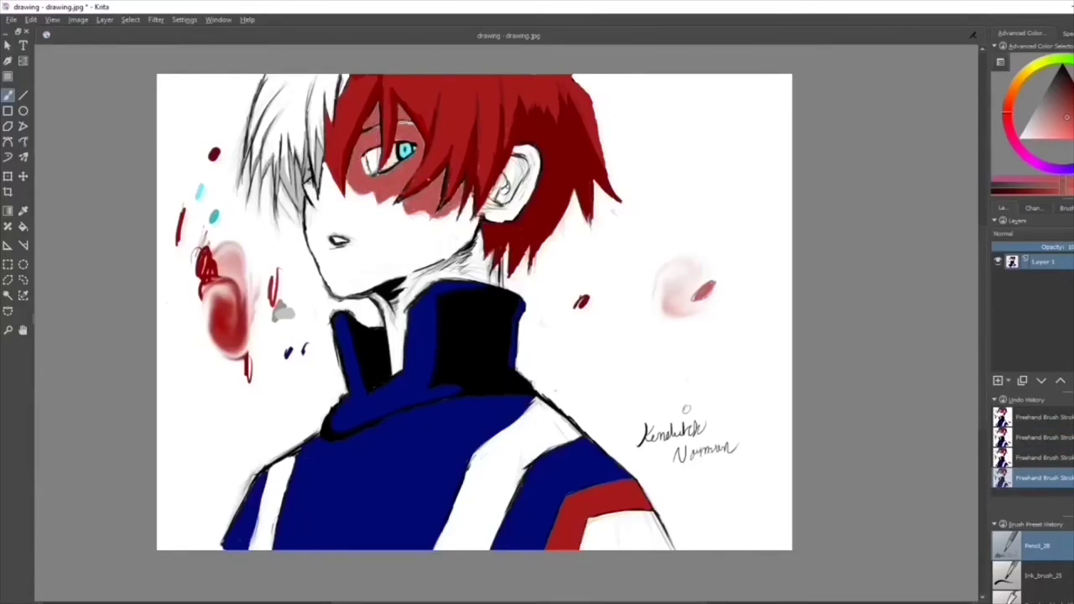
pyautogui.rightClick(361, 167)
pyautogui.click(433, 262)
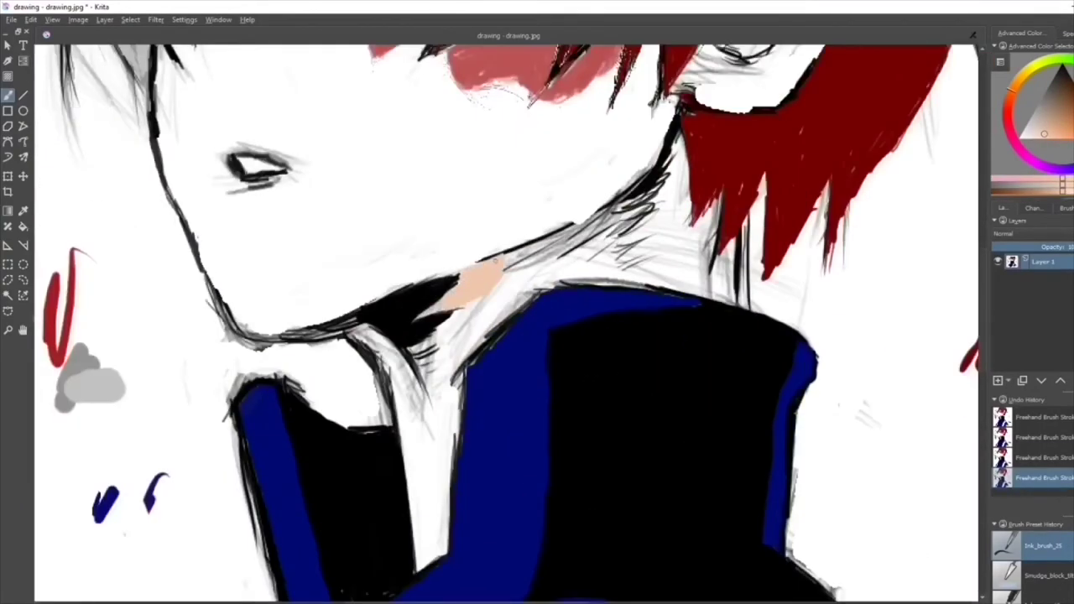
# Paint skin tone down the boy's neck to the collar
pyautogui.moveTo(496, 282); pyautogui.dragTo(604, 210)
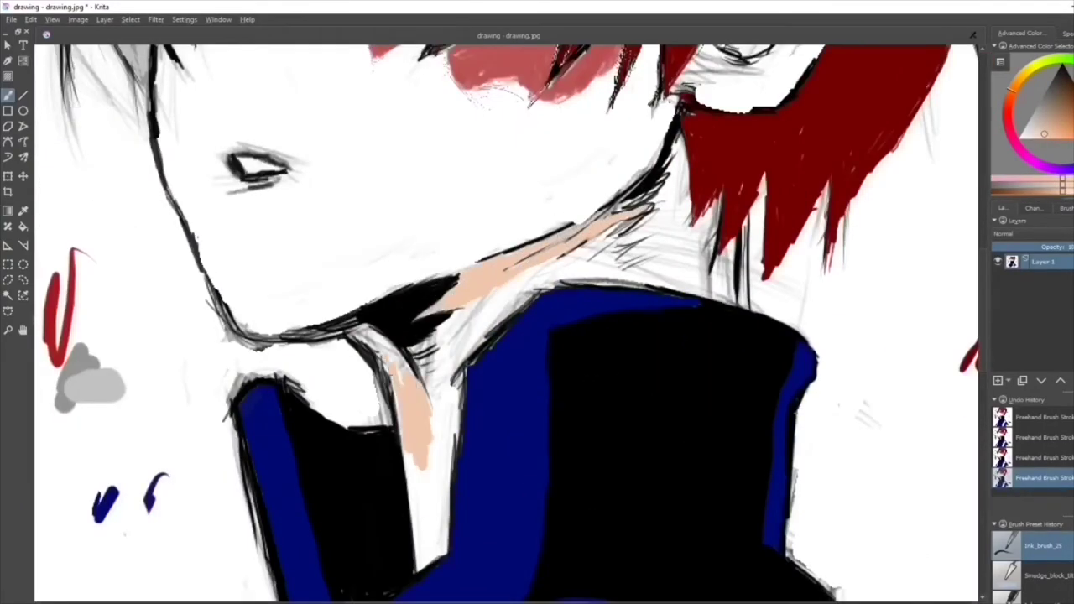
pyautogui.moveTo(386, 352); pyautogui.dragTo(428, 466)
pyautogui.moveTo(455, 351); pyautogui.dragTo(420, 564)
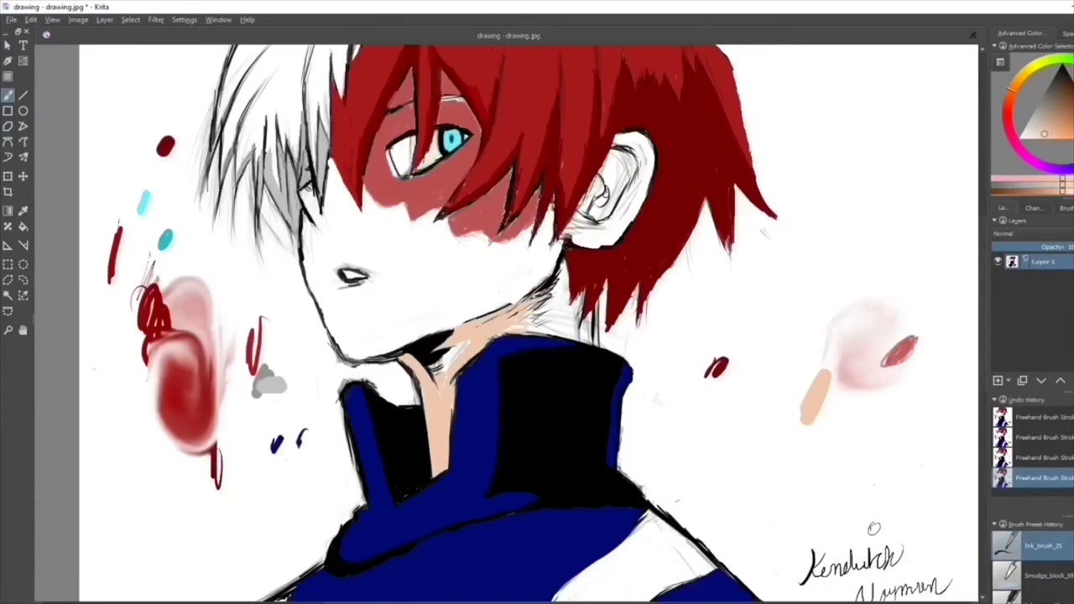
pyautogui.scroll(-5, 896, 492)
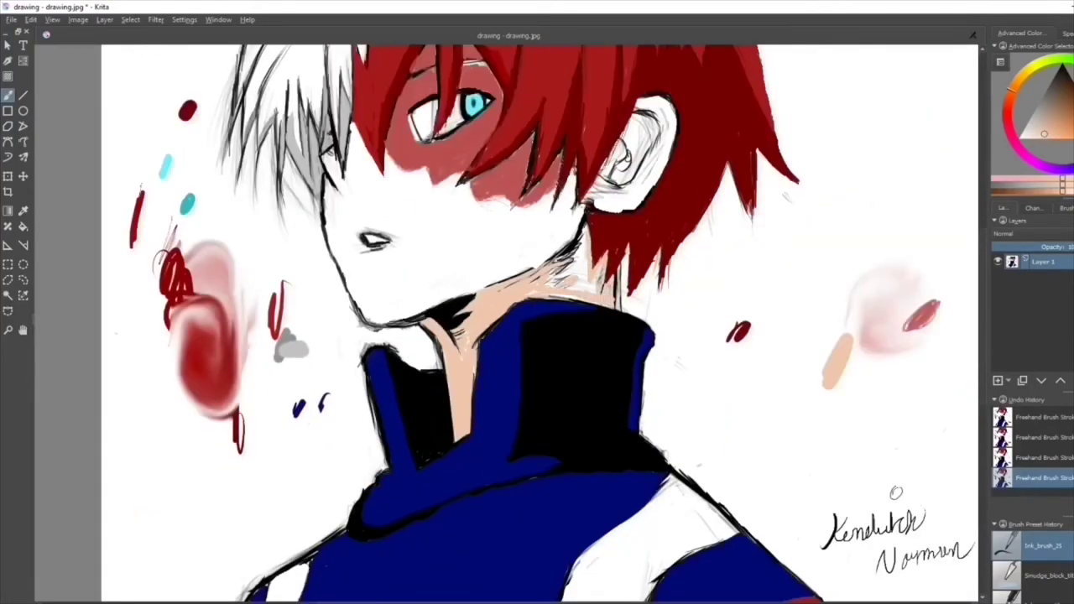
# Fill the face, cheek and left face edge with skin tone, covering the white patch
pyautogui.moveTo(277, 172)
pyautogui.mouseDown()
pyautogui.moveTo(298, 252)
pyautogui.moveTo(344, 210)
pyautogui.mouseUp()
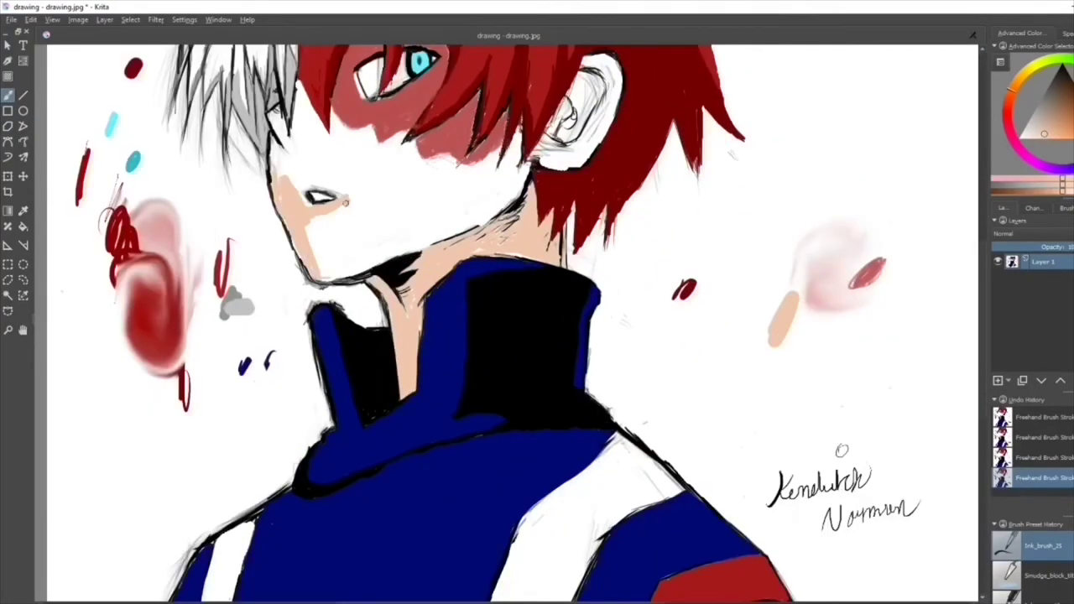
pyautogui.moveTo(319, 160); pyautogui.dragTo(420, 227)
pyautogui.moveTo(386, 138)
pyautogui.mouseDown()
pyautogui.moveTo(419, 190)
pyautogui.moveTo(520, 201)
pyautogui.mouseUp()
pyautogui.moveTo(512, 134); pyautogui.dragTo(453, 218)
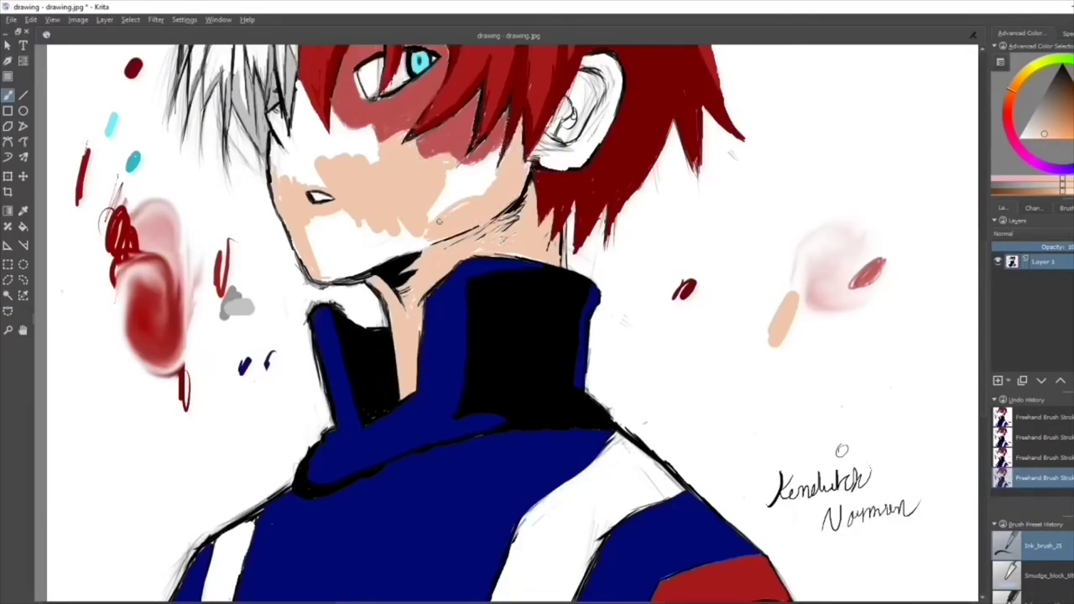
pyautogui.moveTo(496, 155); pyautogui.dragTo(436, 215)
pyautogui.moveTo(294, 134); pyautogui.dragTo(281, 176)
pyautogui.scroll(3, 252, 198)
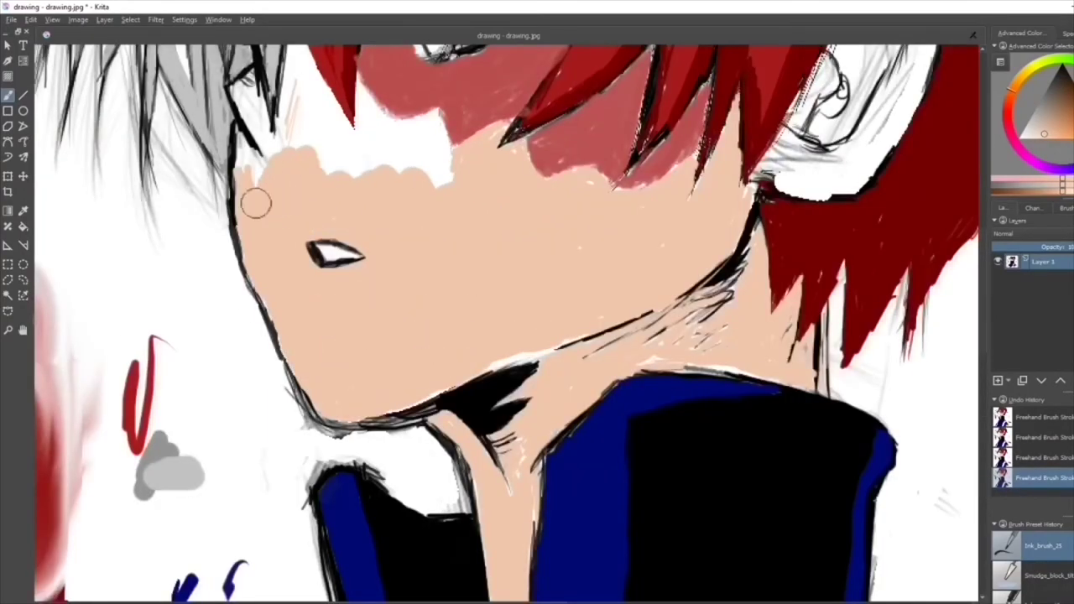
pyautogui.scroll(2, 252, 199)
pyautogui.moveTo(298, 230)
pyautogui.mouseDown()
pyautogui.moveTo(336, 327)
pyautogui.moveTo(378, 268)
pyautogui.moveTo(436, 336)
pyautogui.moveTo(265, 294)
pyautogui.moveTo(248, 256)
pyautogui.mouseUp()
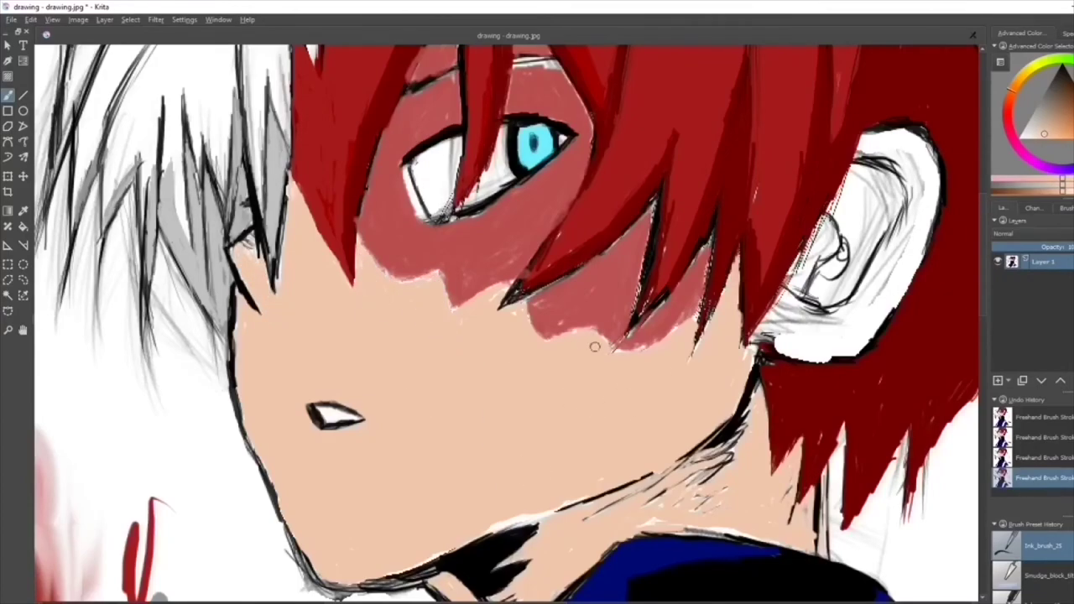
# Paint the ear with skin tone
pyautogui.moveTo(594, 347); pyautogui.dragTo(326, 321)
pyautogui.moveTo(588, 319)
pyautogui.mouseDown()
pyautogui.moveTo(646, 180)
pyautogui.moveTo(604, 109)
pyautogui.moveTo(495, 323)
pyautogui.moveTo(554, 201)
pyautogui.mouseUp()
pyautogui.moveTo(553, 151); pyautogui.dragTo(630, 252)
pyautogui.moveTo(587, 138)
pyautogui.mouseDown()
pyautogui.moveTo(554, 268)
pyautogui.moveTo(630, 227)
pyautogui.mouseUp()
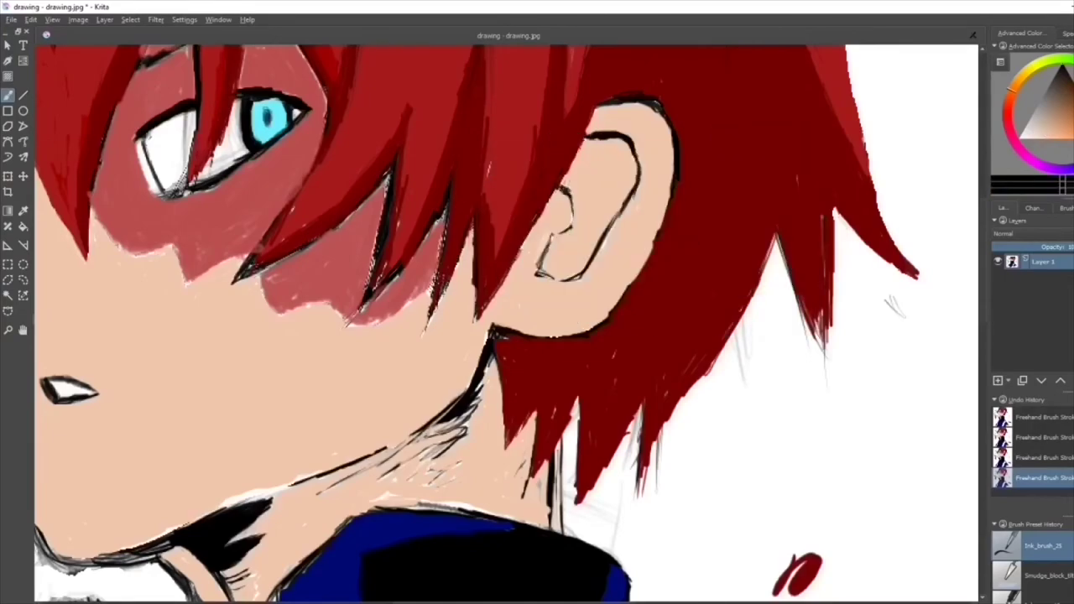
# Erase the stray colour blobs and marks left of the face with Eraser_hard
pyautogui.scroll(-5, 504, 319)
pyautogui.moveTo(353, 252); pyautogui.dragTo(403, 403)
pyautogui.scroll(5, 420, 335)
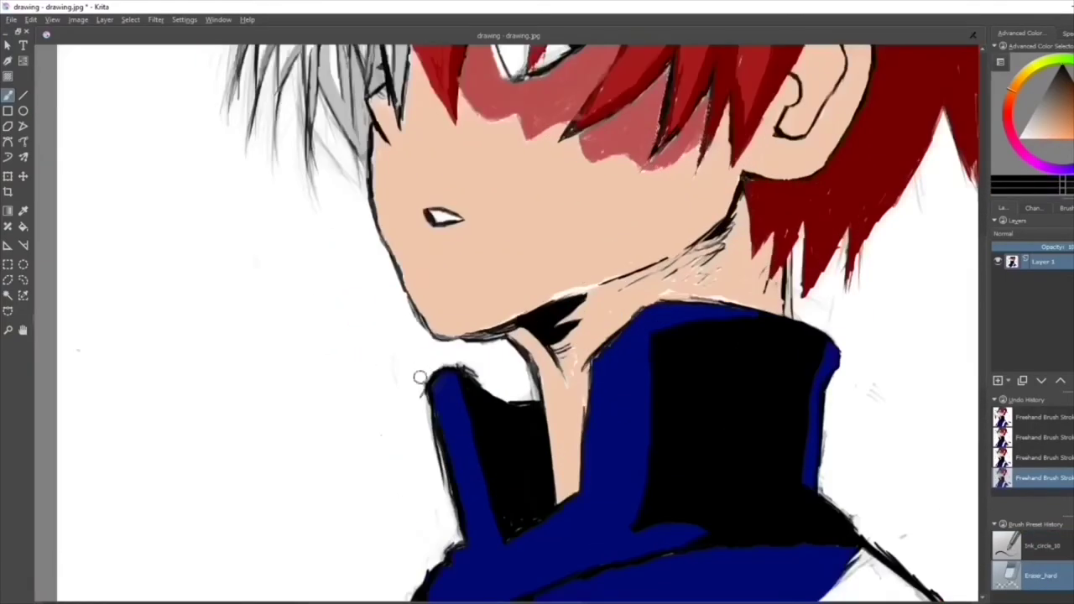
pyautogui.moveTo(419, 352); pyautogui.dragTo(428, 218)
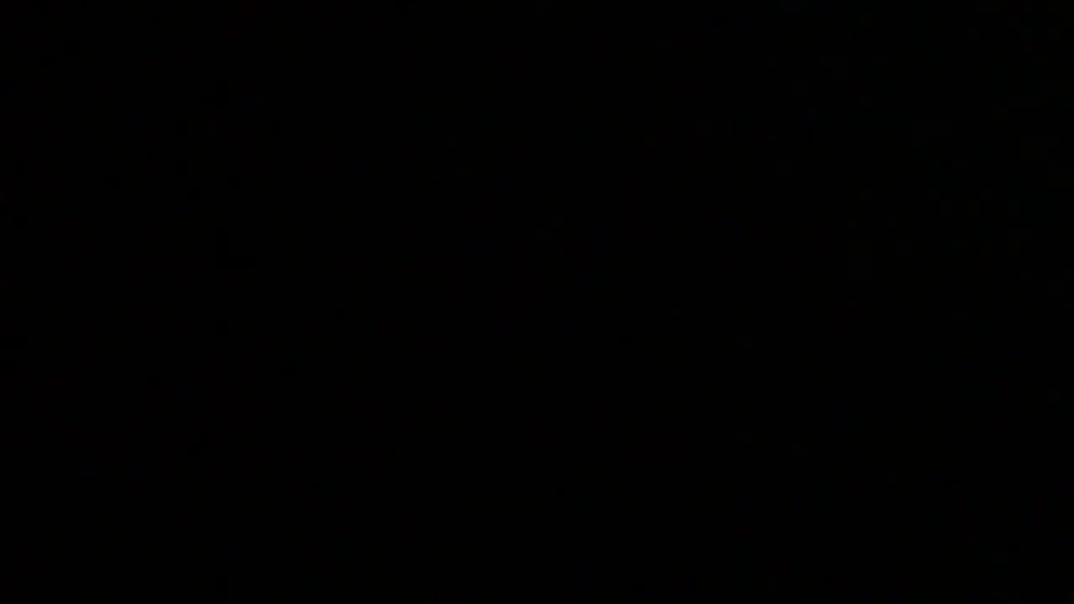